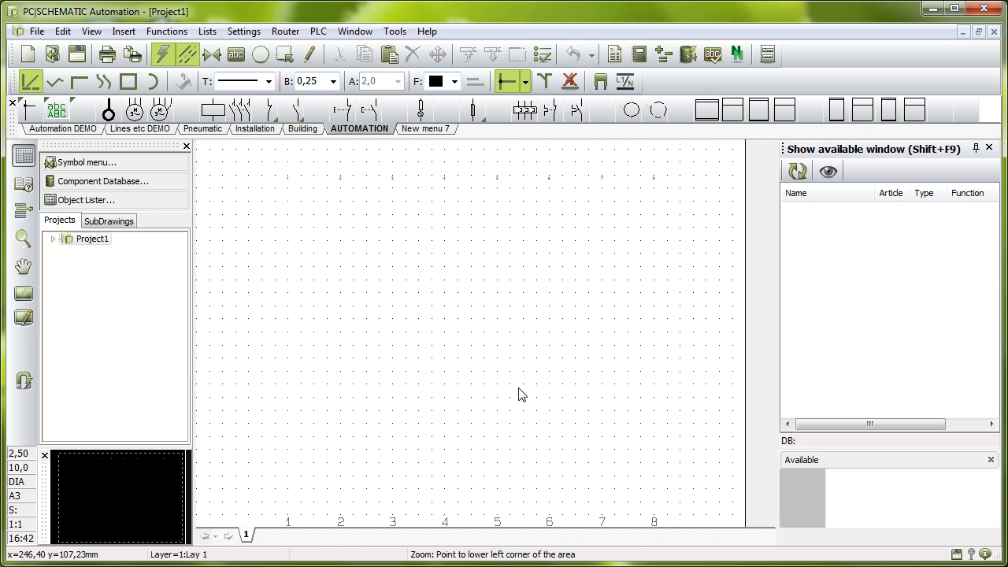
# Give page 1 a normal page function with the PCSA3Hbasic A3 template, creating the missing Drawing no. field
pyautogui.click(28, 184)
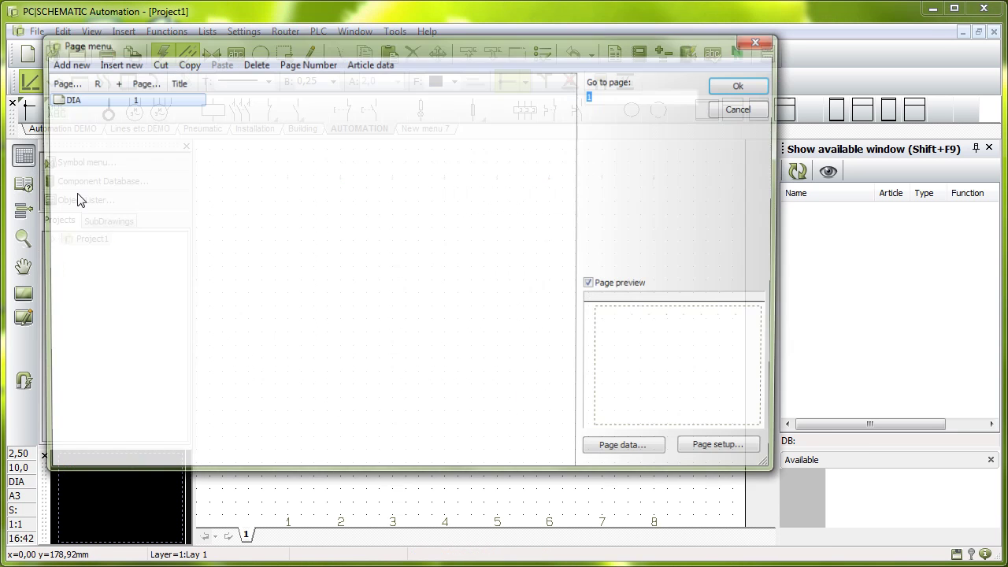
pyautogui.click(81, 63)
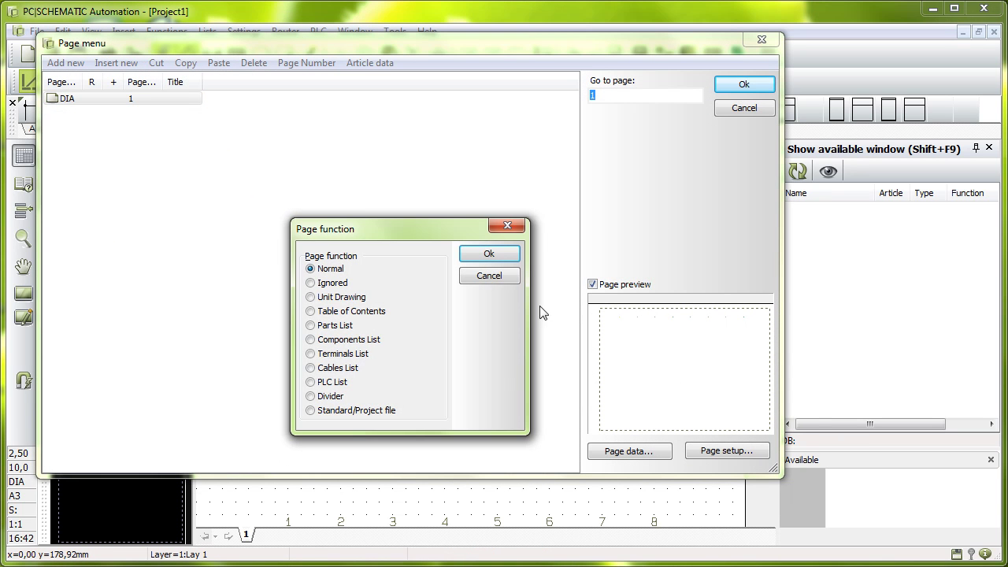
pyautogui.click(486, 254)
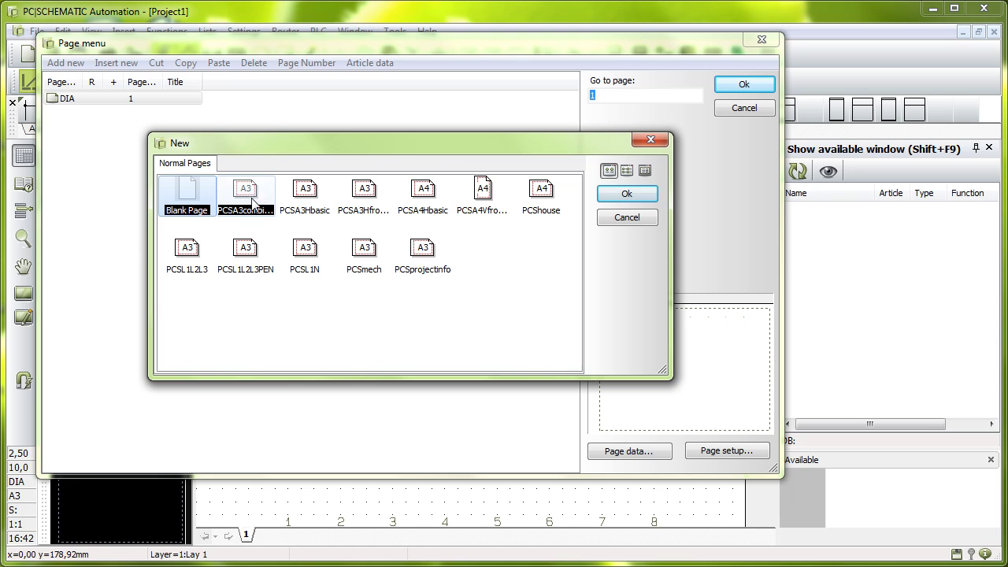
pyautogui.doubleClick(301, 192)
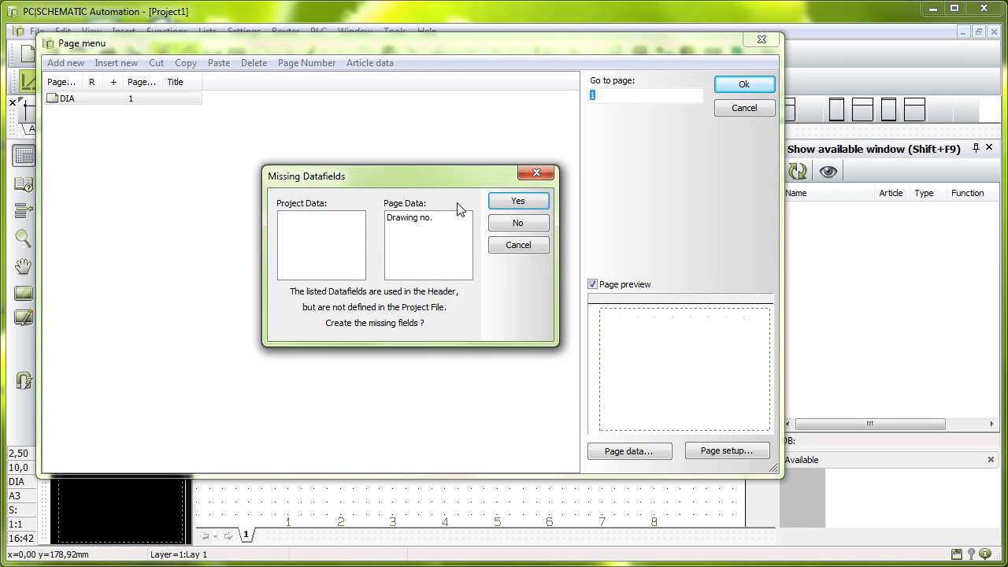
pyautogui.click(512, 201)
# Add page 2 as a PLC List page from a PLC template, then return to DIA page 1
pyautogui.click(72, 66)
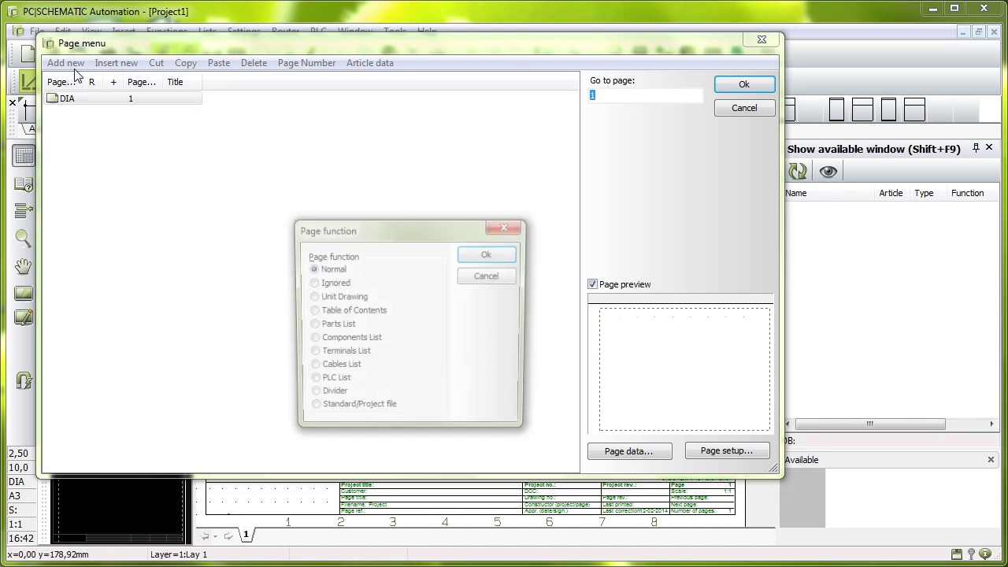
pyautogui.click(331, 382)
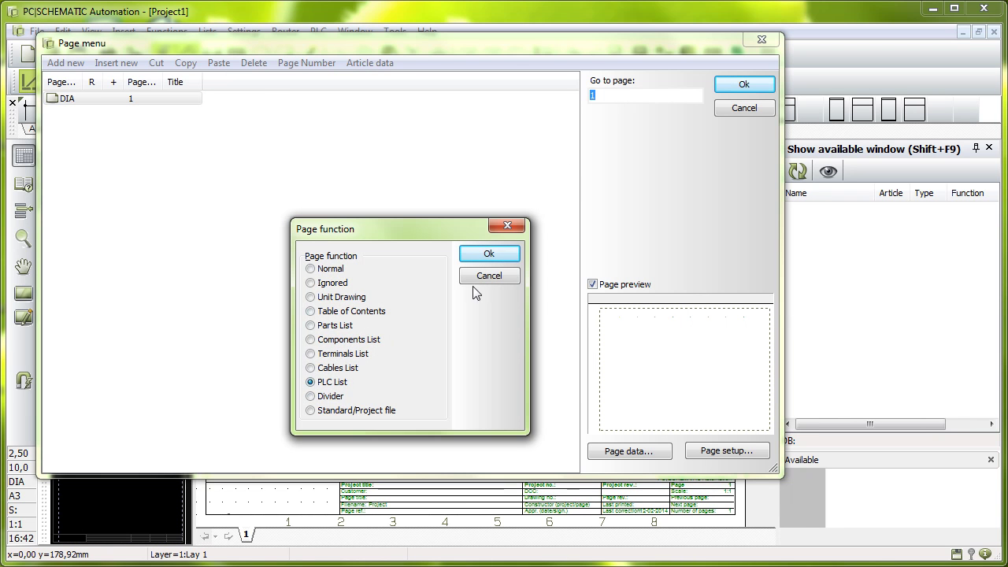
pyautogui.click(489, 252)
pyautogui.click(247, 191)
pyautogui.doubleClick(246, 192)
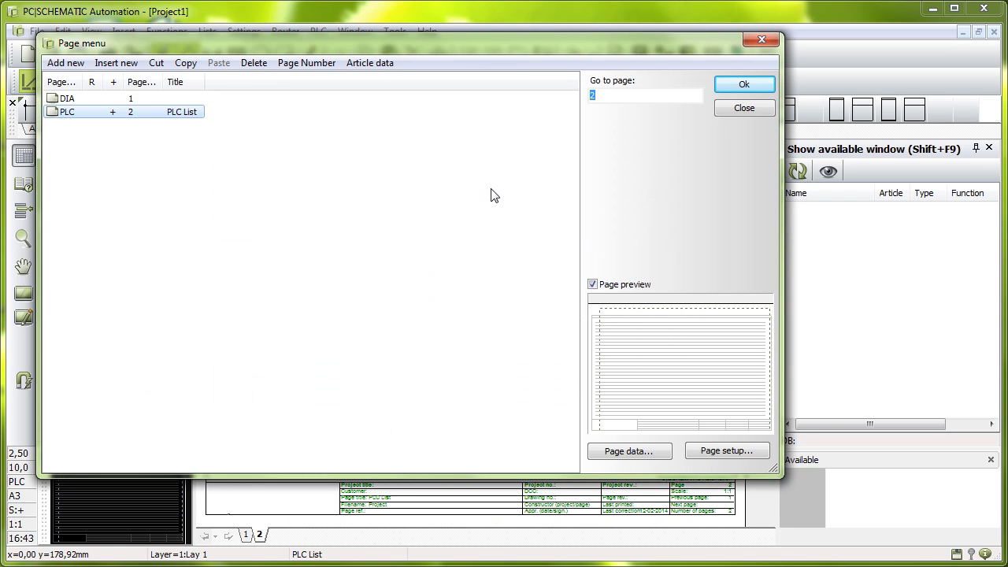
pyautogui.click(71, 98)
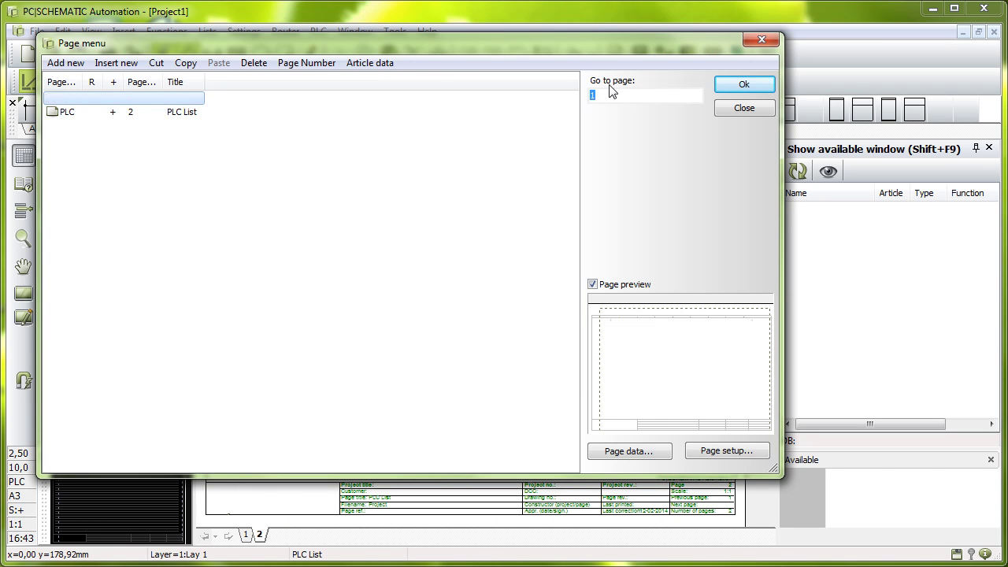
pyautogui.click(721, 84)
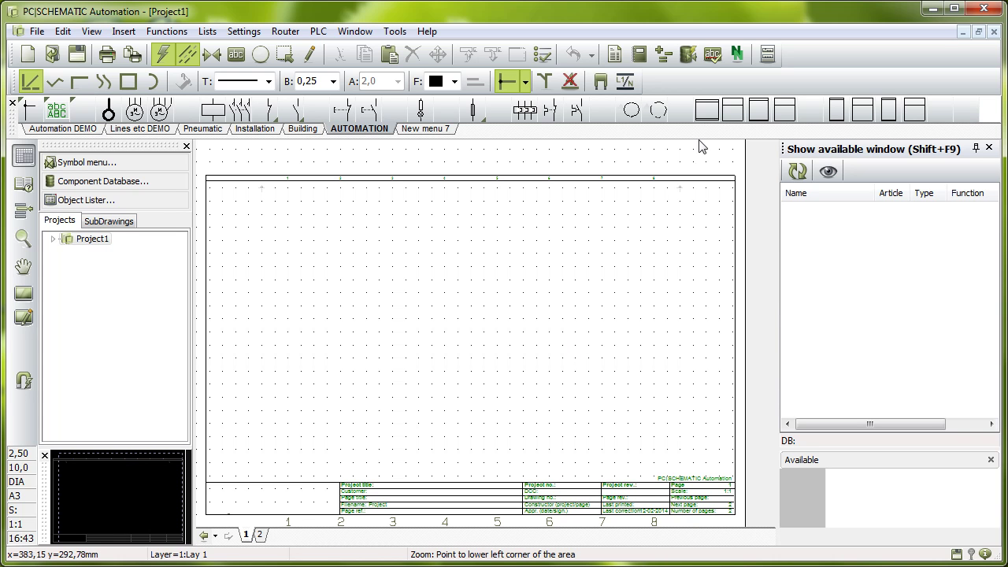
# Place the eight-output PLC reference symbol top left as -K1, with output addresses starting O.00
pyautogui.click(707, 114)
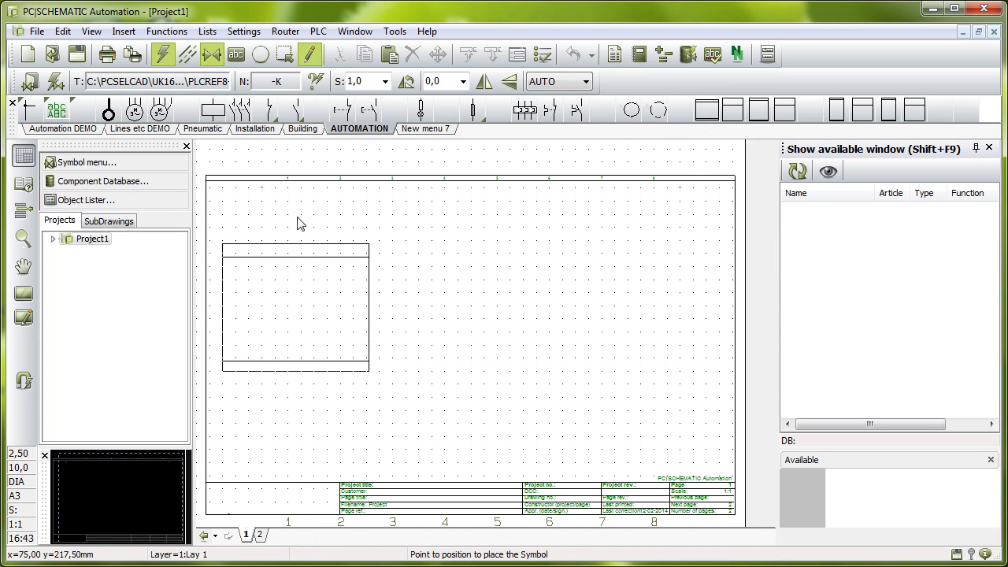
pyautogui.click(334, 221)
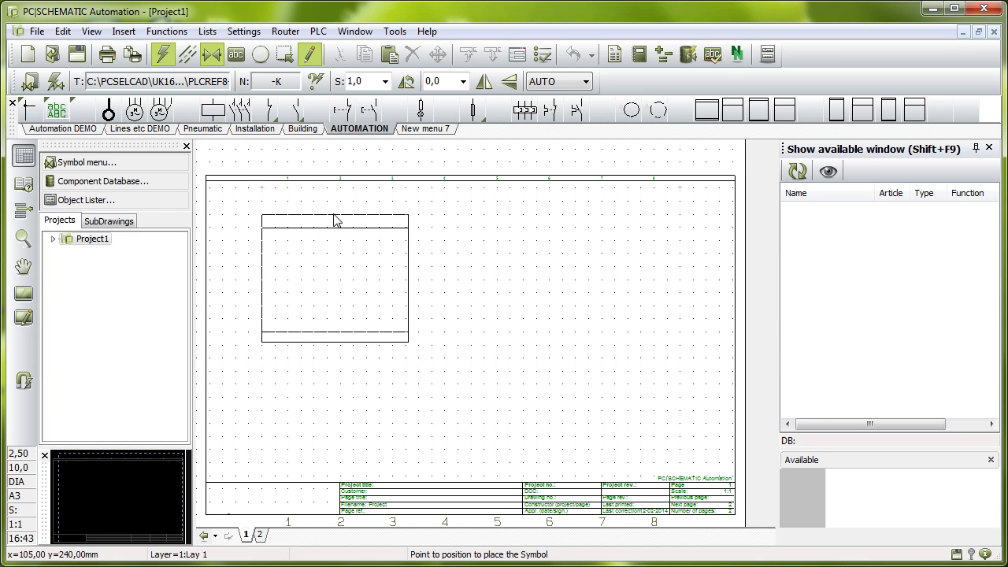
pyautogui.click(443, 334)
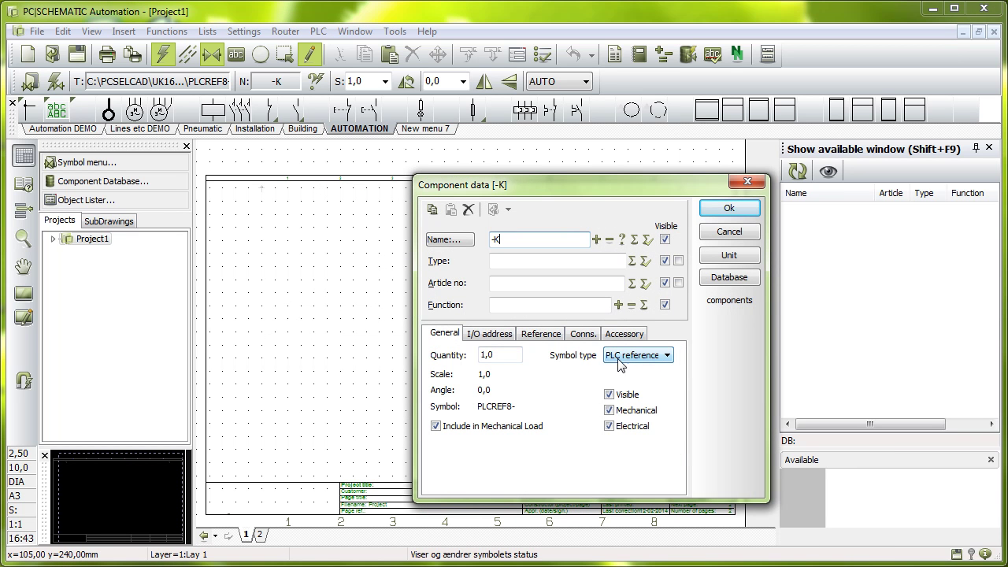
pyautogui.click(597, 240)
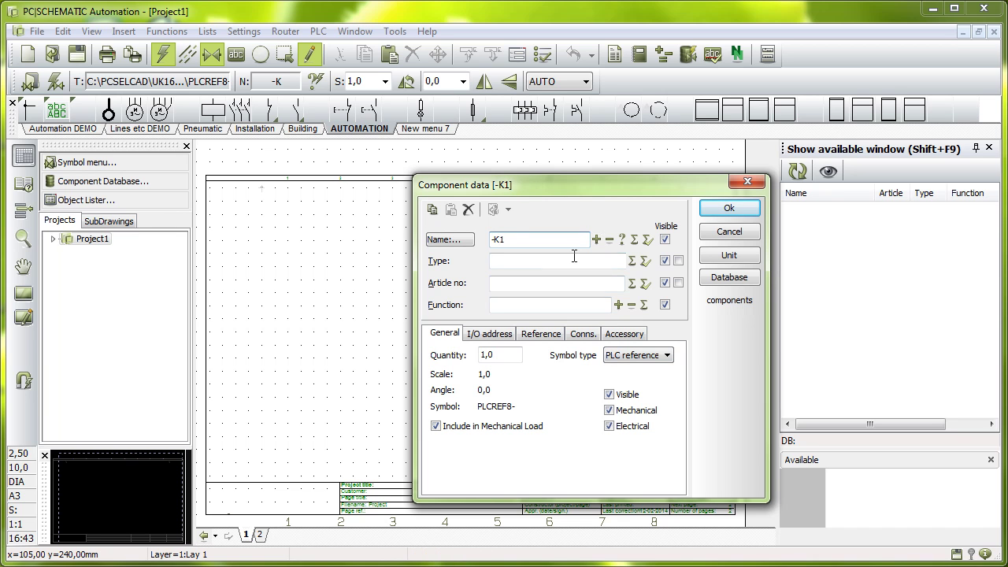
pyautogui.click(508, 339)
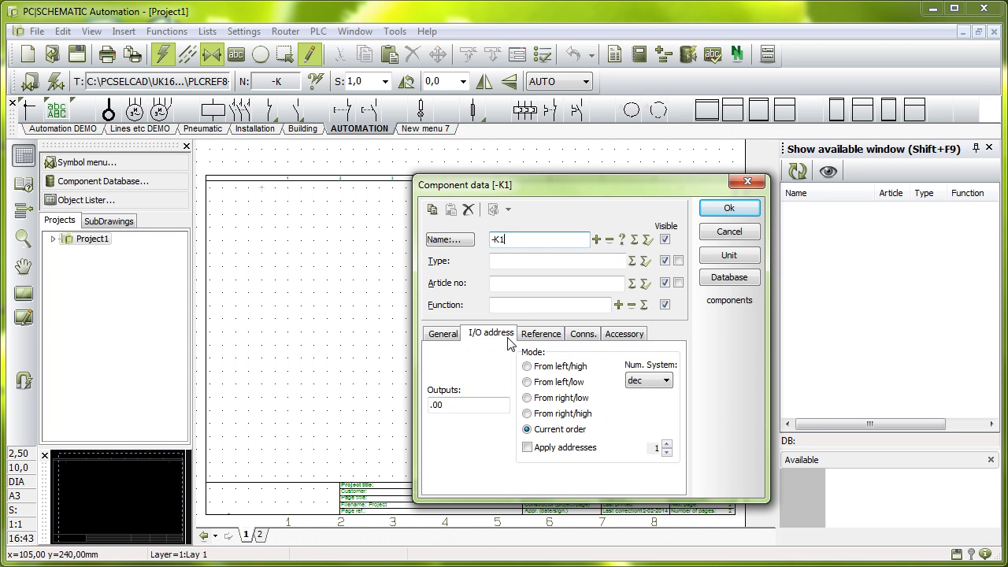
pyautogui.click(432, 404)
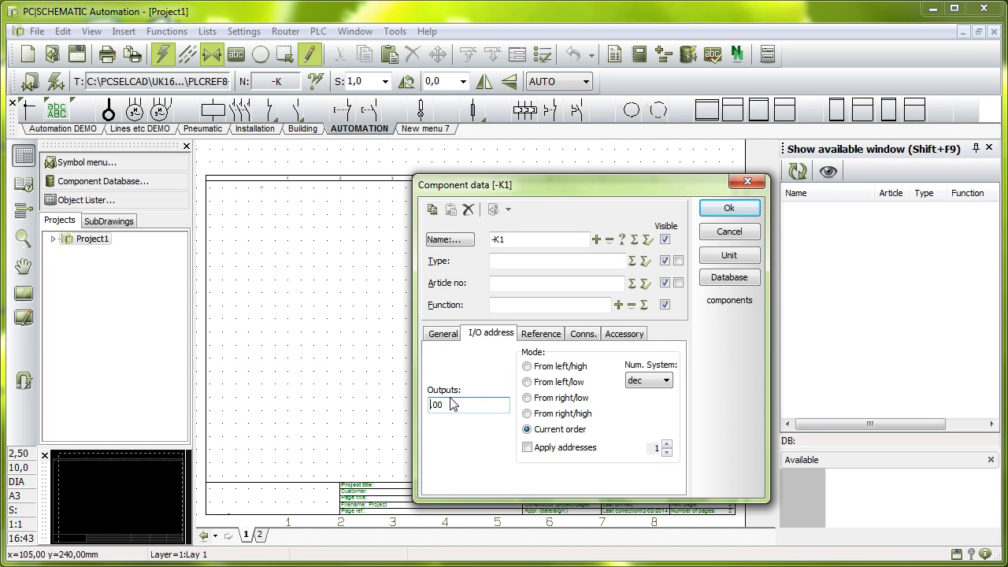
pyautogui.write('O.')
pyautogui.click(734, 215)
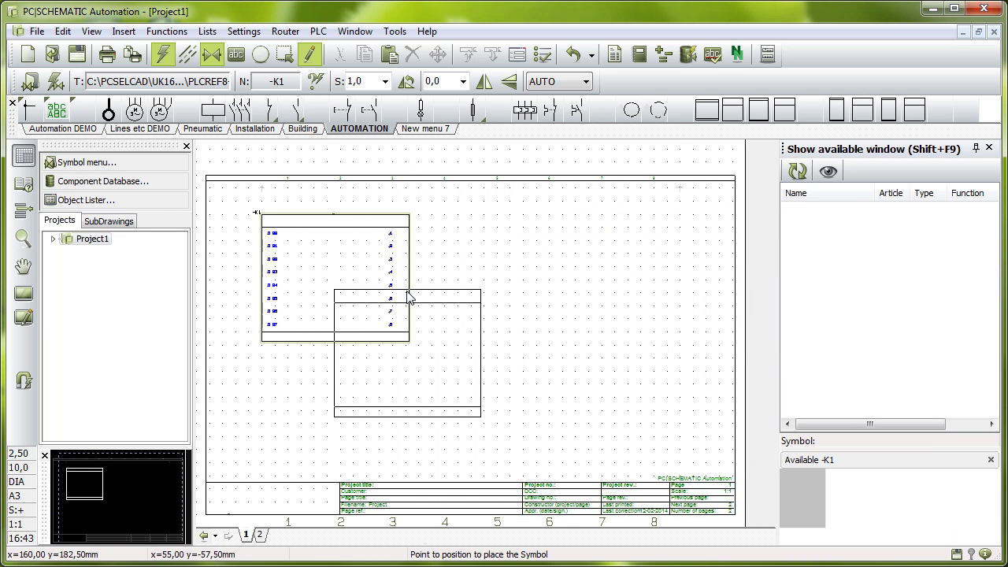
# Check -K1's outputs O.00–O.07 up close, return to the full page, and pick 'PLC with 1 output'
pyautogui.scroll(1, 415, 313)
pyautogui.scroll(1, 415, 314)
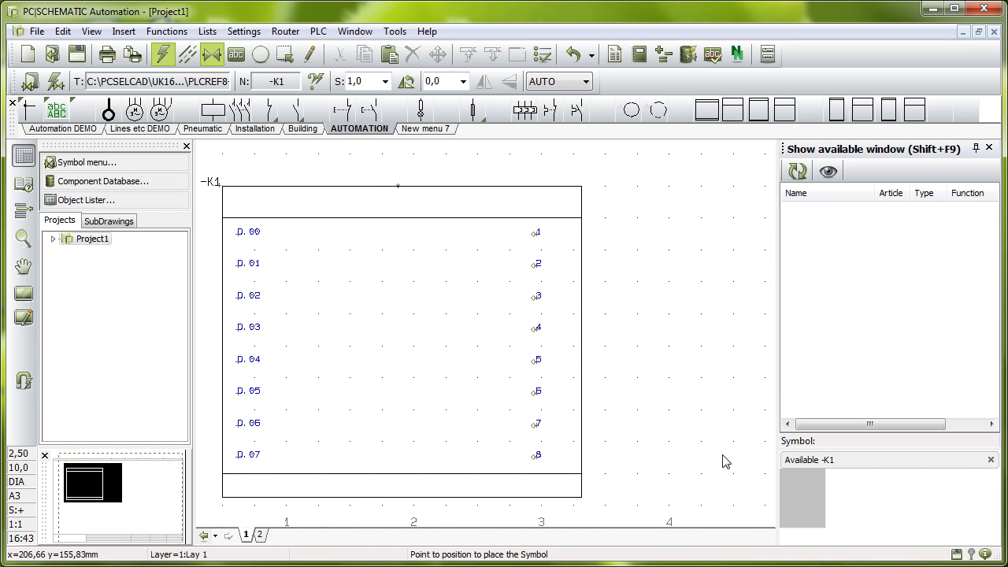
pyautogui.press('z')
pyautogui.press('z')
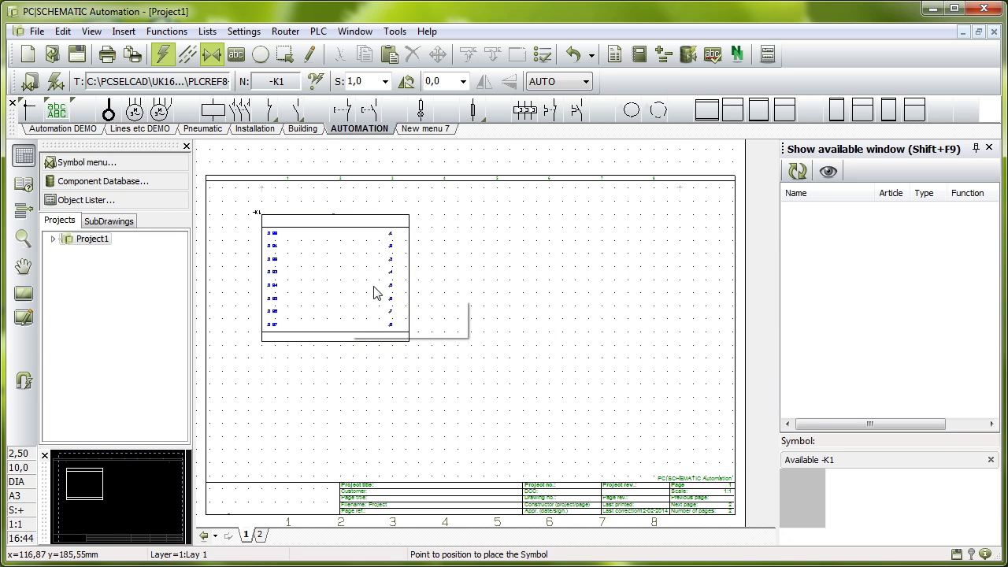
pyautogui.click(732, 111)
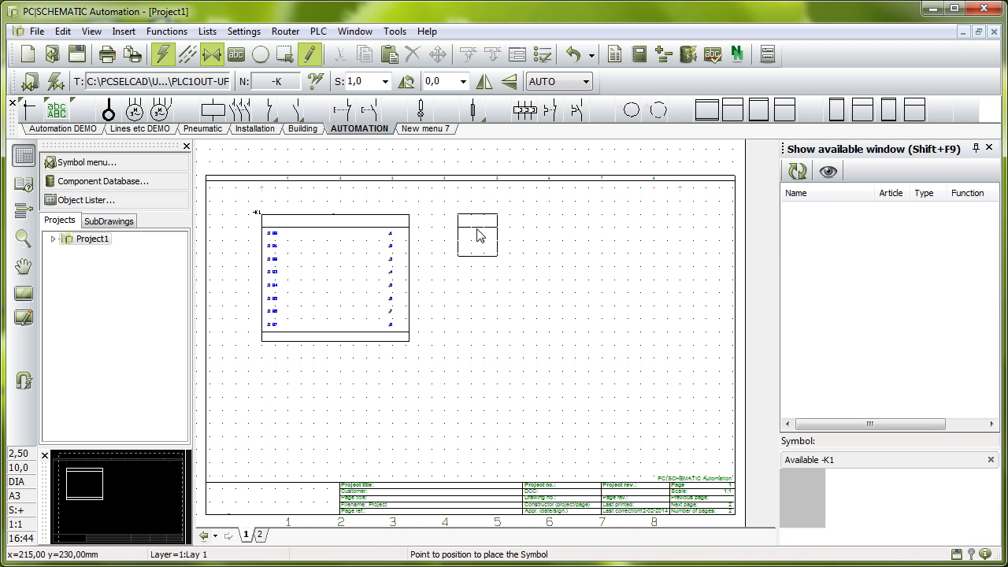
# Place the single-output symbol right of the -K1 box and assign it output O.00
pyautogui.click(478, 235)
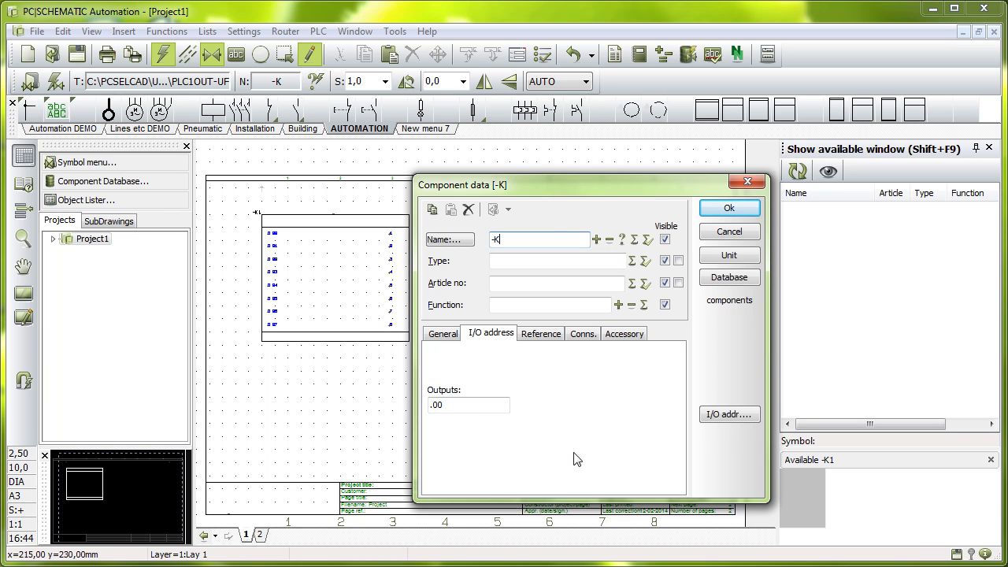
pyautogui.rightClick(581, 192)
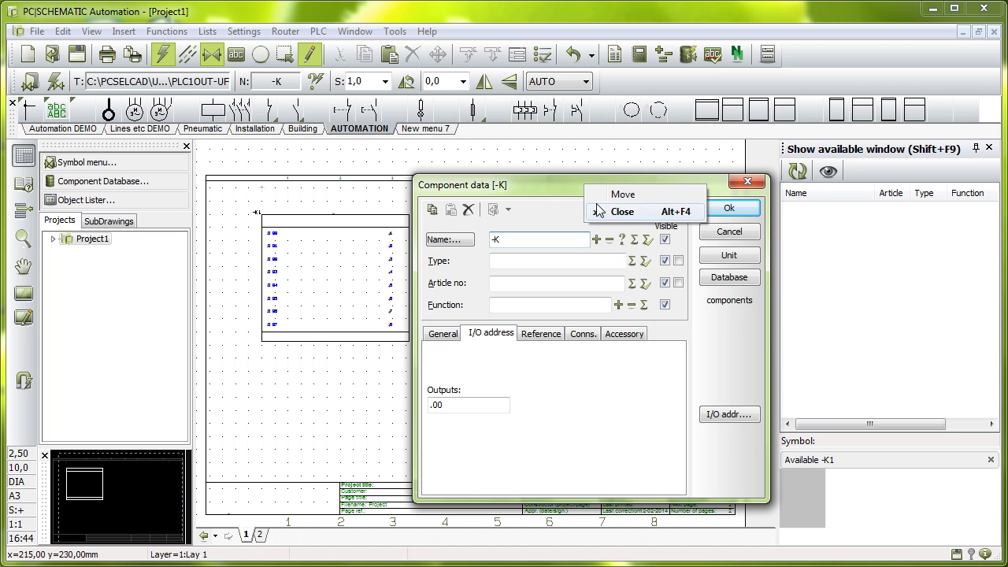
pyautogui.click(541, 188)
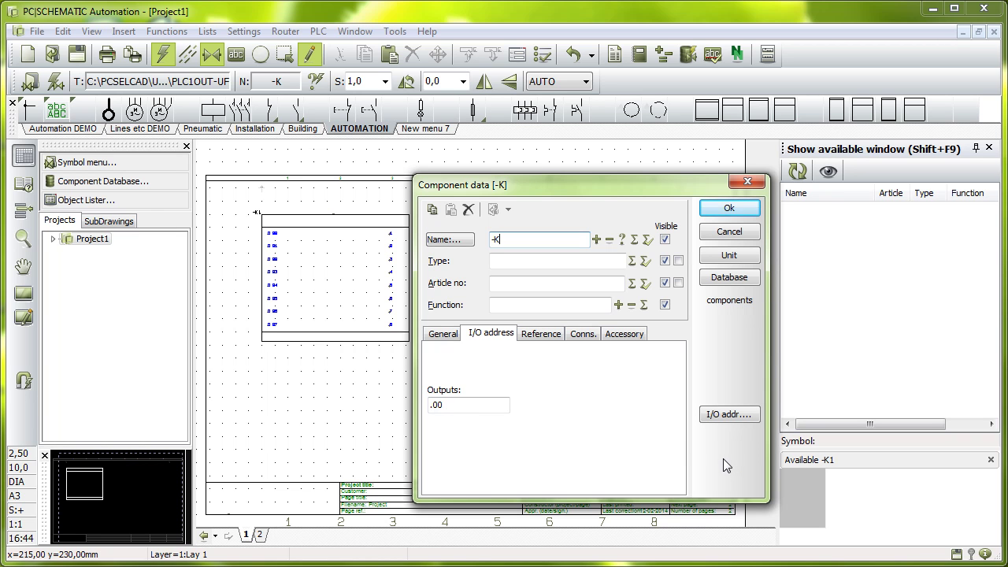
pyautogui.click(726, 418)
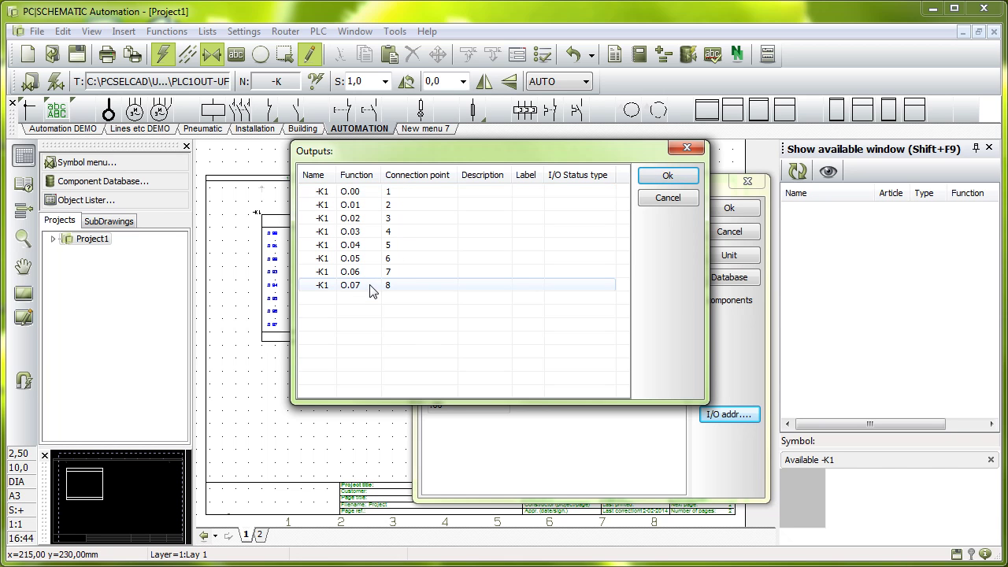
pyautogui.doubleClick(367, 197)
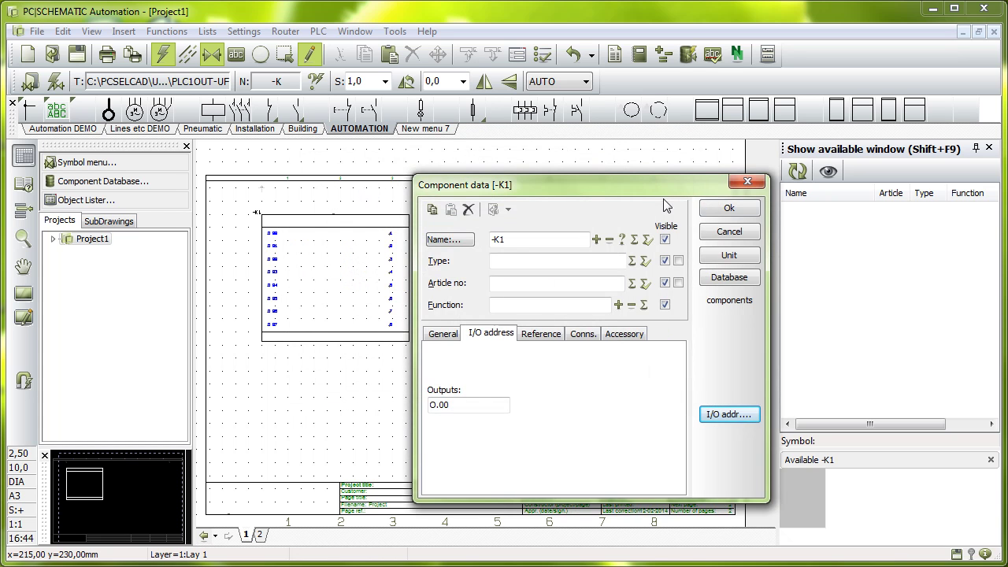
pyautogui.click(730, 209)
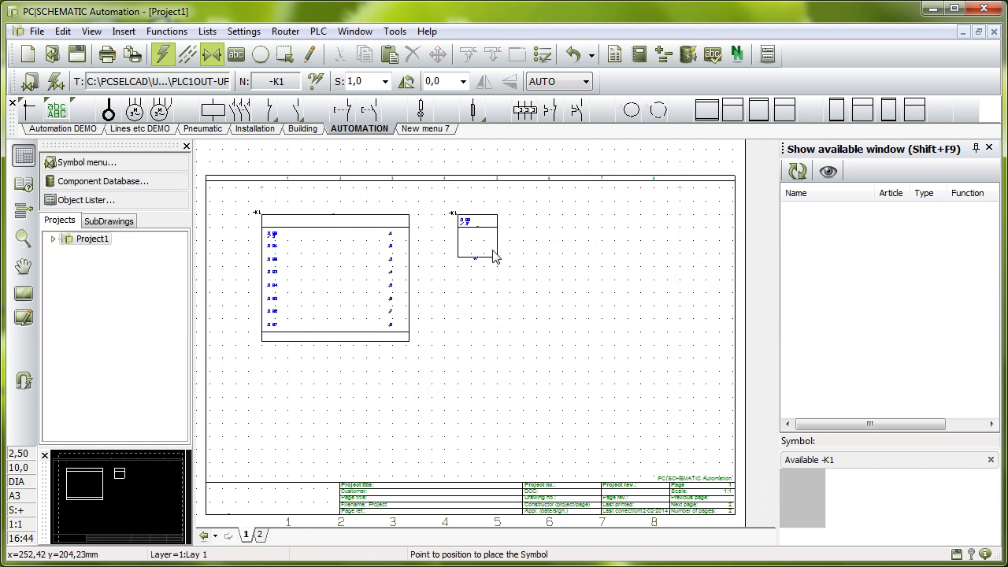
# Add another single-output -K1 symbol assigned to O.01 beside the O.00 symbol
pyautogui.scroll(3, 507, 255)
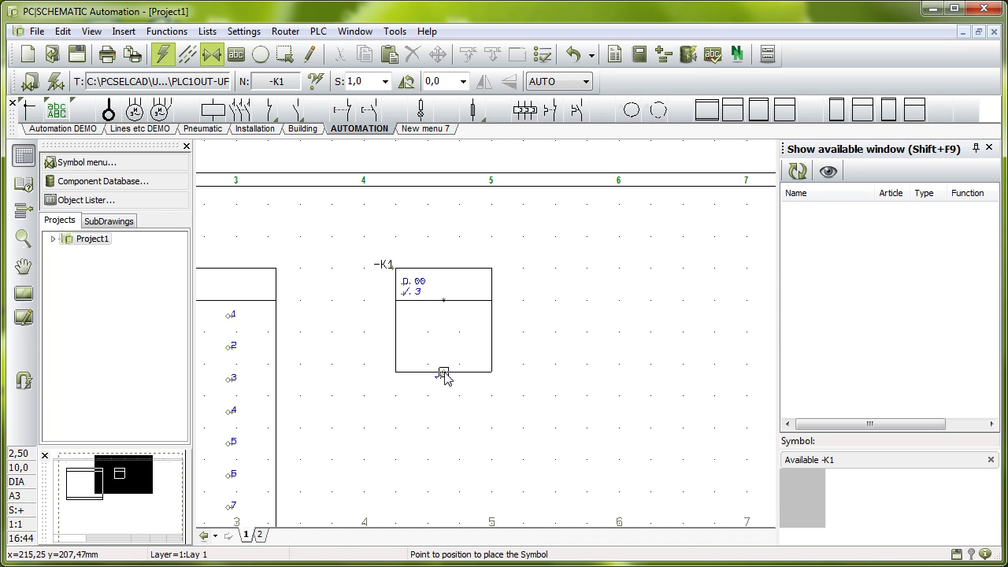
pyautogui.click(732, 114)
pyautogui.click(571, 305)
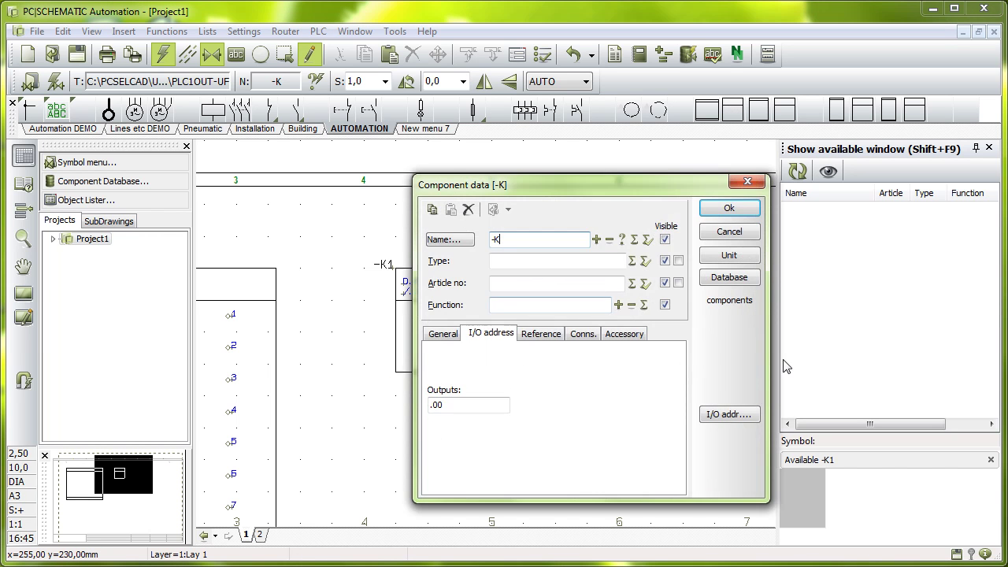
pyautogui.click(730, 415)
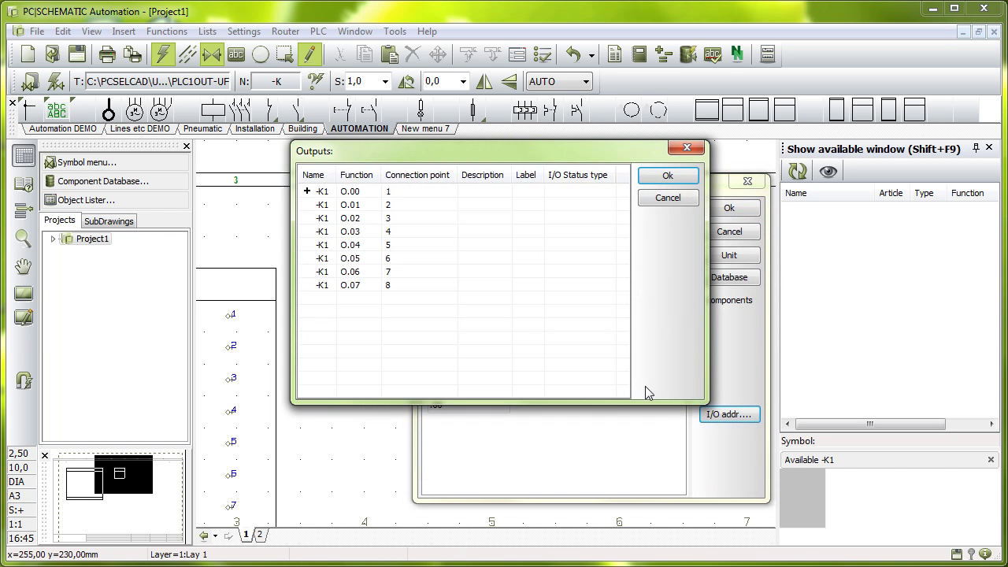
pyautogui.doubleClick(334, 207)
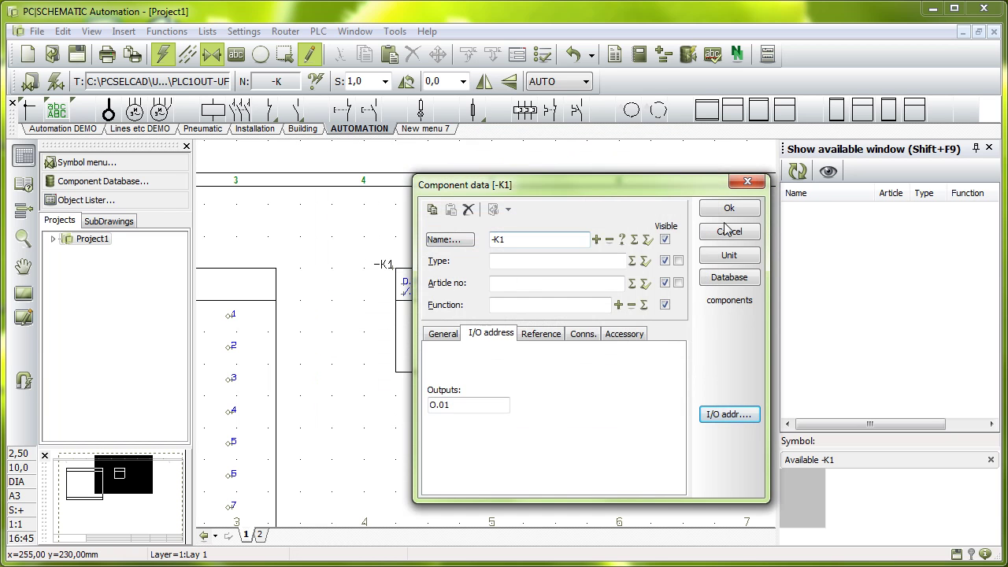
pyautogui.click(730, 208)
pyautogui.click(572, 371)
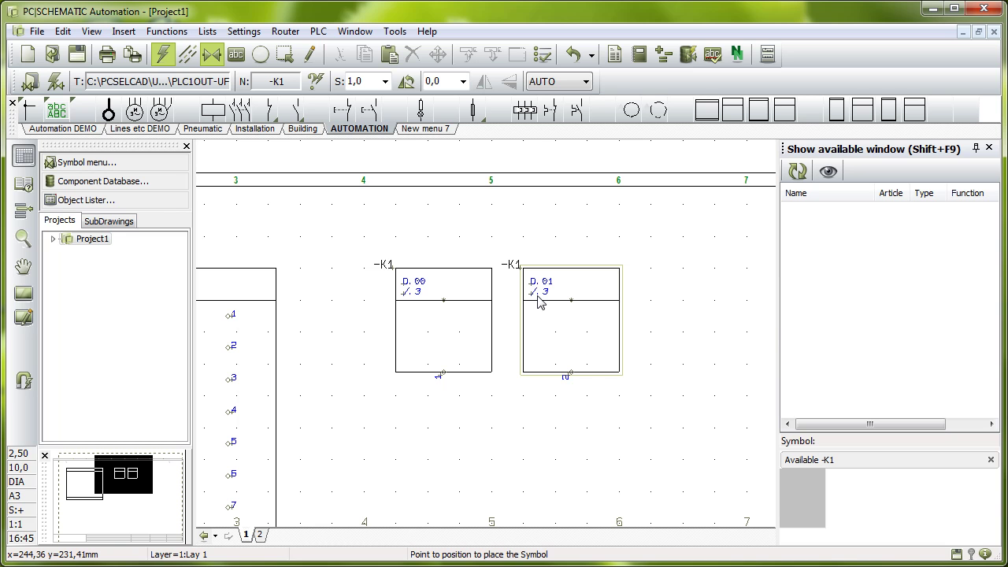
pyautogui.press('F3')
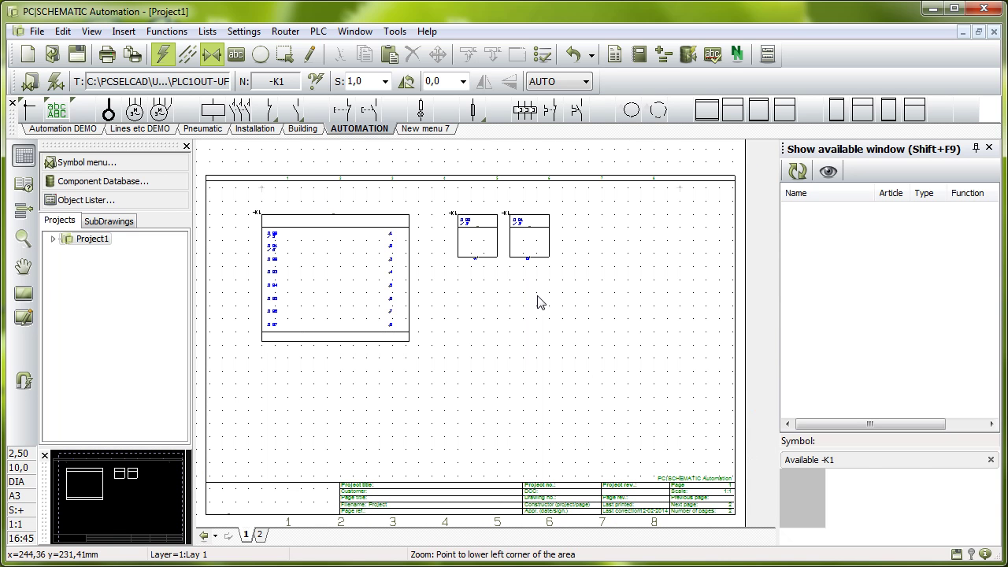
# Give the O.00 symbol's first connection the description 'adsad' and verify it on the -K1 block
pyautogui.press('Escape')
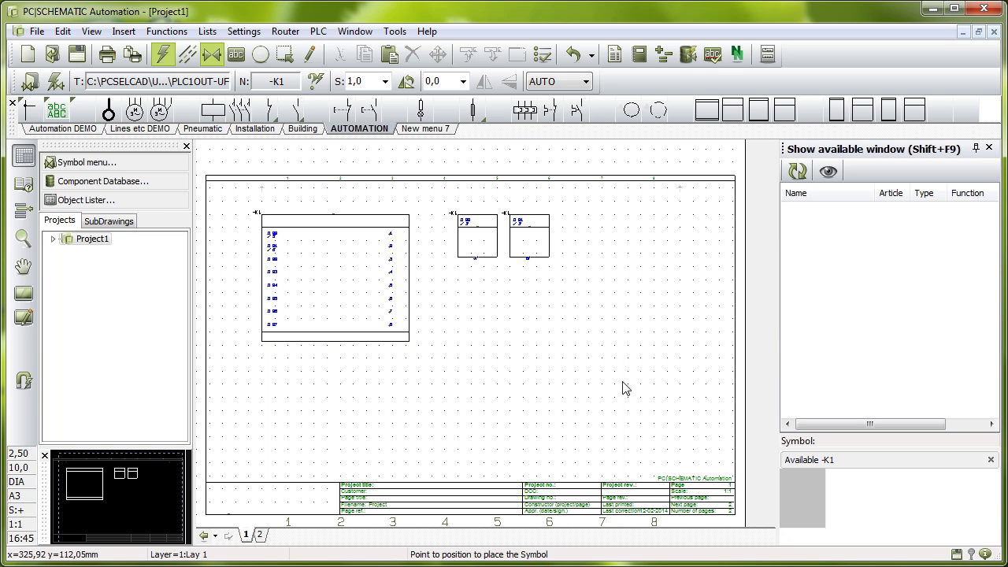
pyautogui.click(476, 245)
pyautogui.click(474, 239)
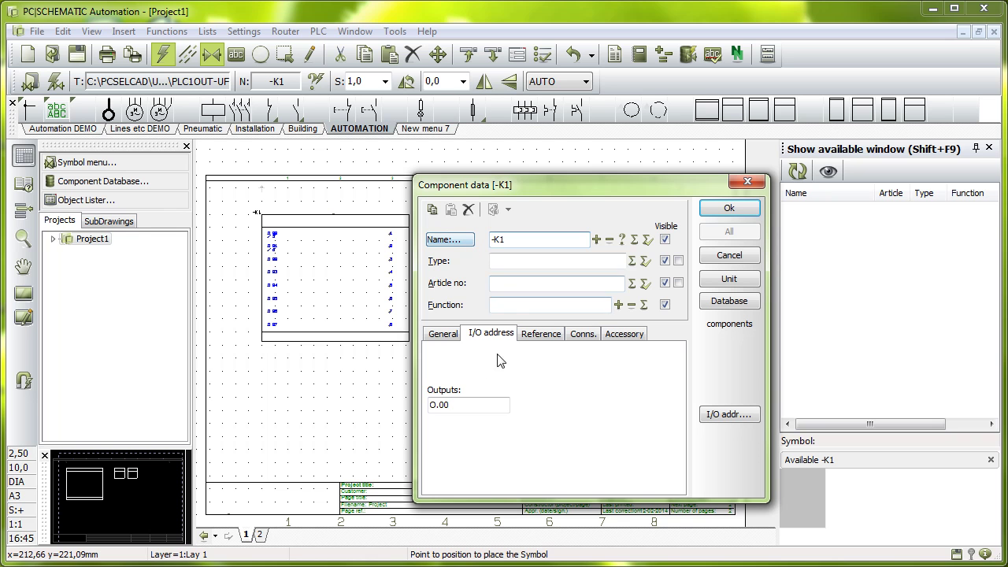
pyautogui.click(583, 335)
pyautogui.click(618, 369)
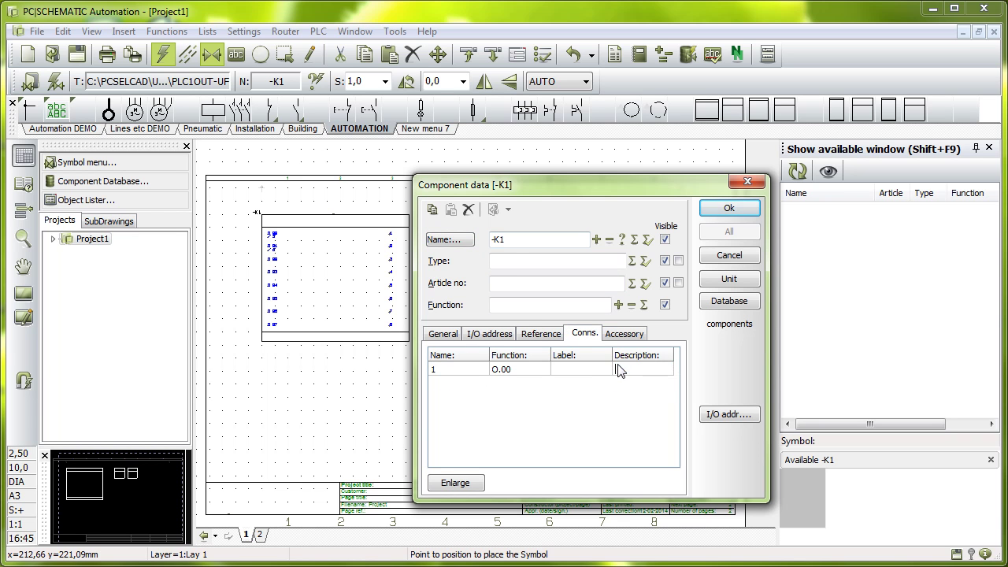
pyautogui.write('adsad')
pyautogui.click(728, 208)
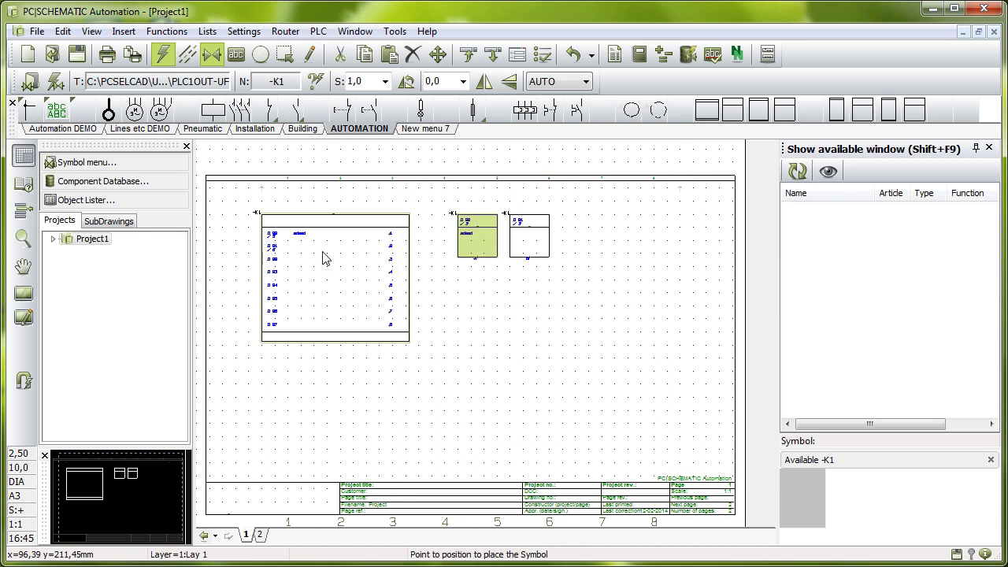
pyautogui.scroll(3, 306, 244)
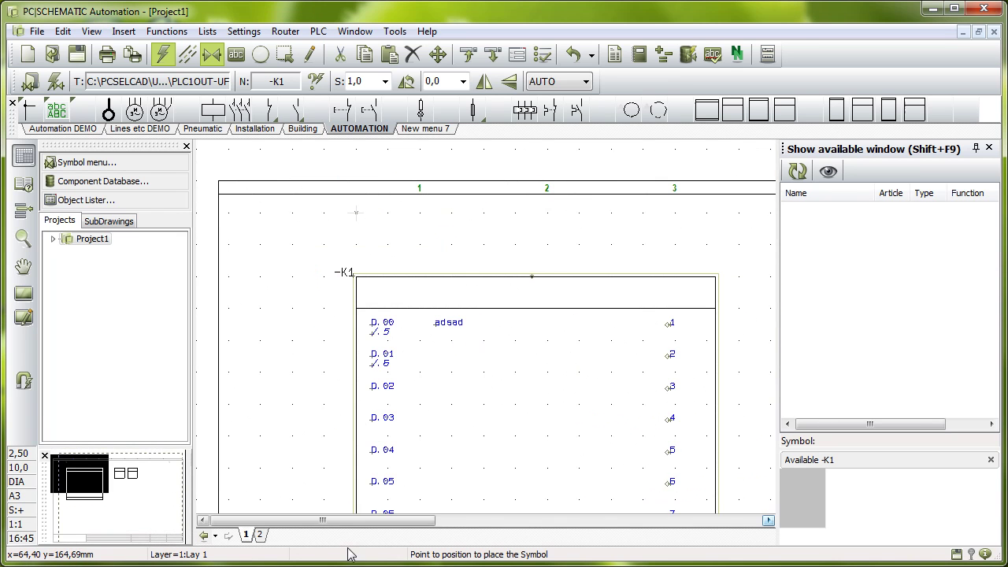
pyautogui.click(337, 512)
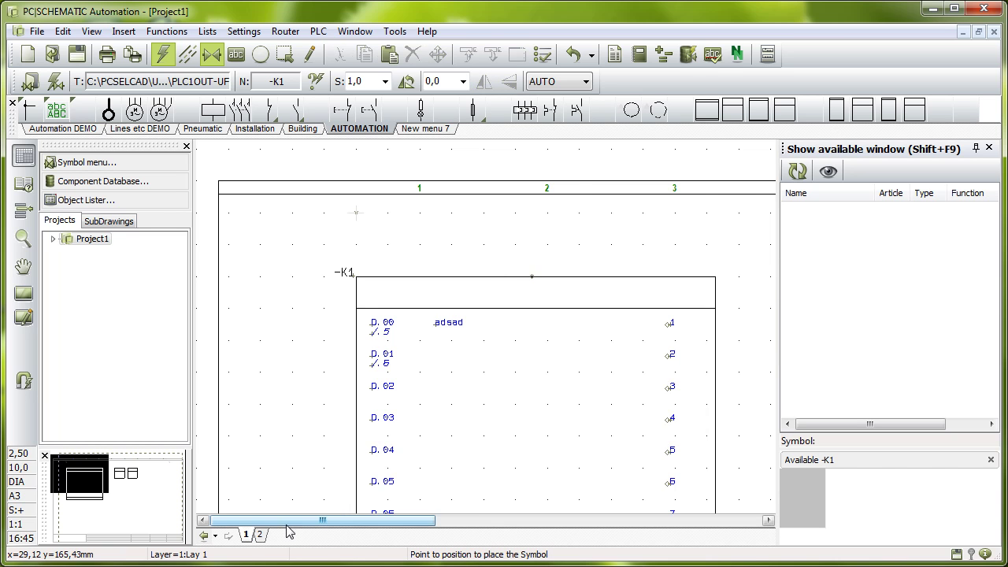
pyautogui.moveTo(291, 527); pyautogui.dragTo(358, 529)
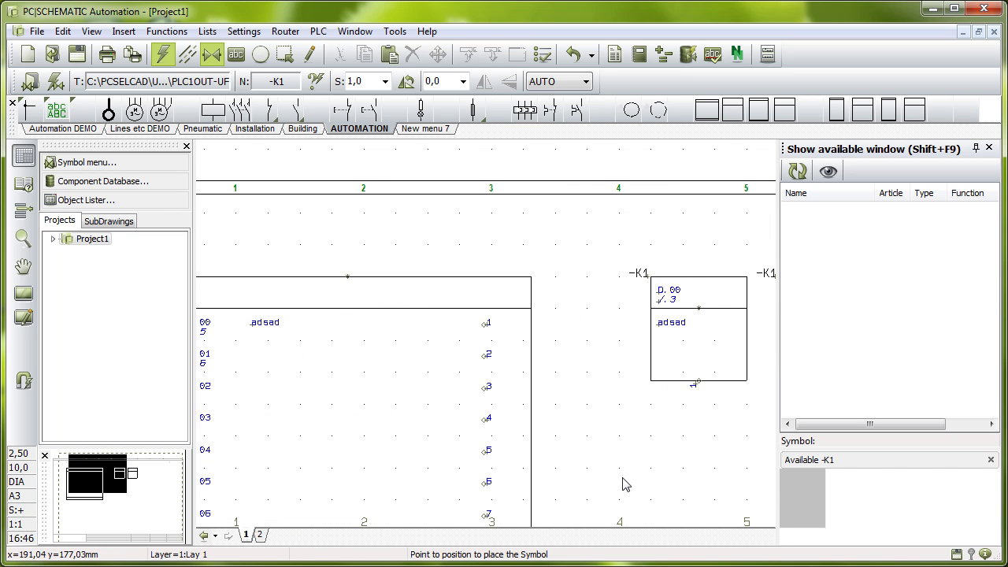
pyautogui.scroll(-3, 623, 482)
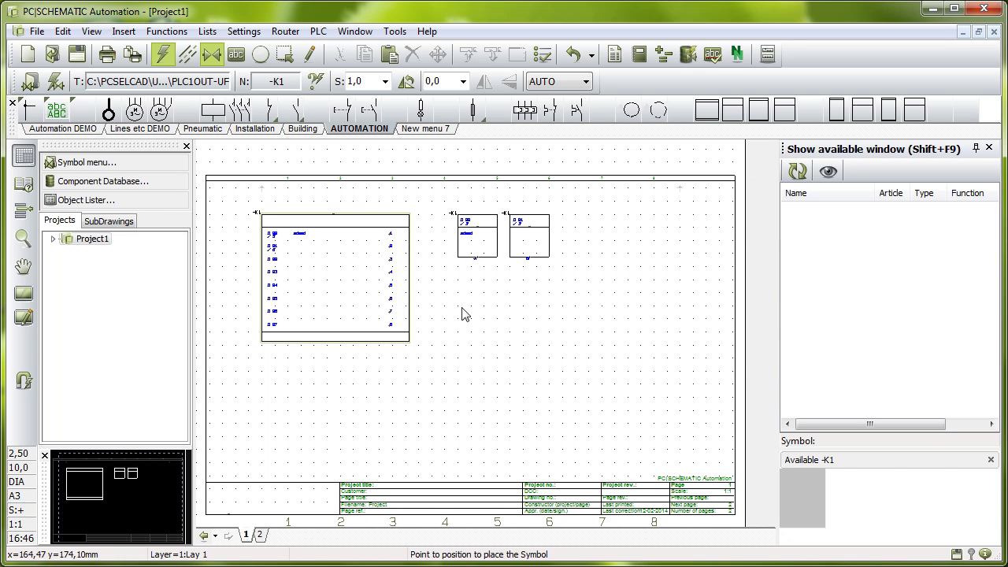
# In the Object Lister's PLC I/O list, describe outputs O.00–O.07 as 'output 1' to 'output 8'
pyautogui.click(118, 201)
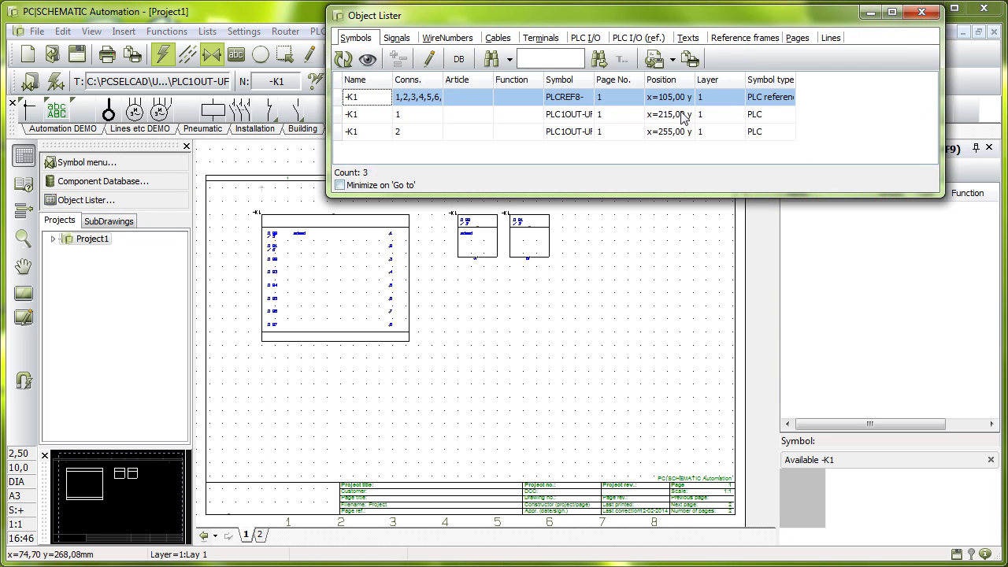
pyautogui.click(643, 39)
pyautogui.moveTo(654, 190); pyautogui.dragTo(655, 341)
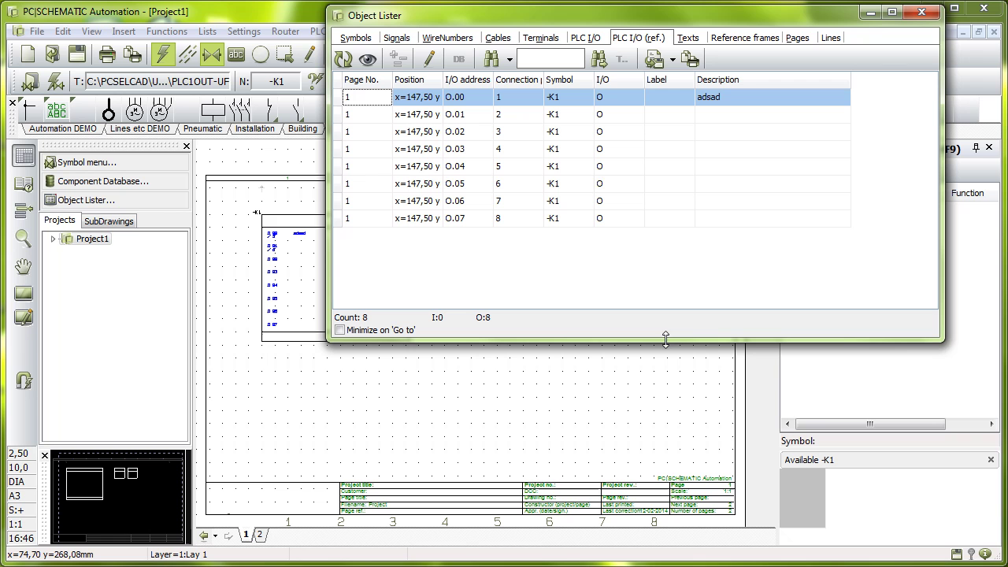
pyautogui.click(430, 60)
pyautogui.click(752, 93)
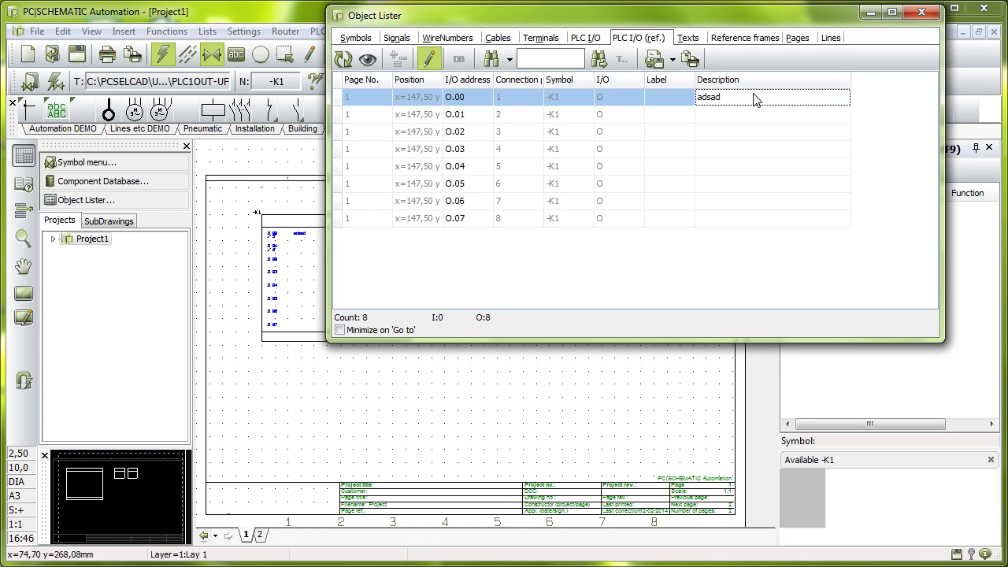
pyautogui.keyDown('shift'); pyautogui.click(752, 224); pyautogui.keyUp('shift')
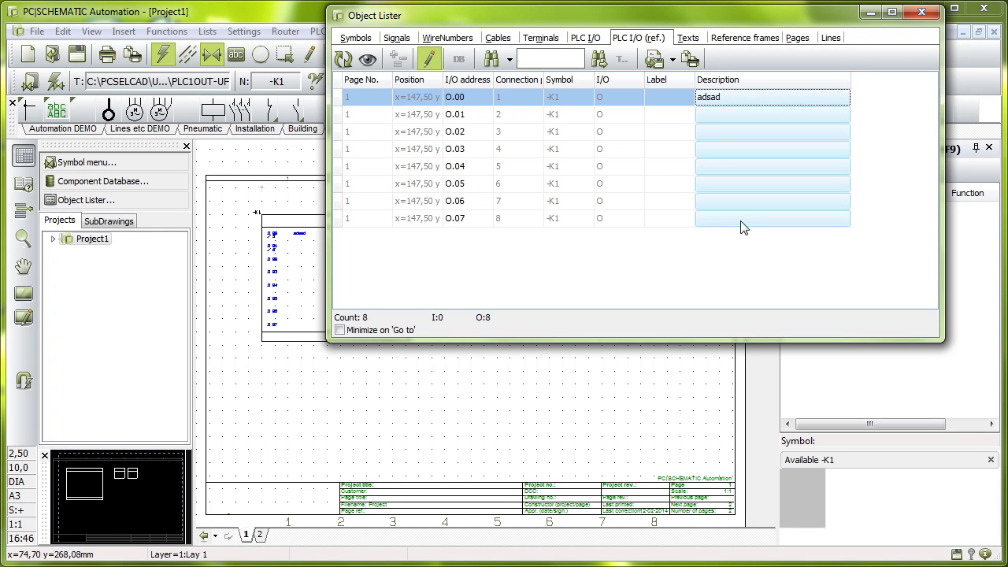
pyautogui.doubleClick(738, 222)
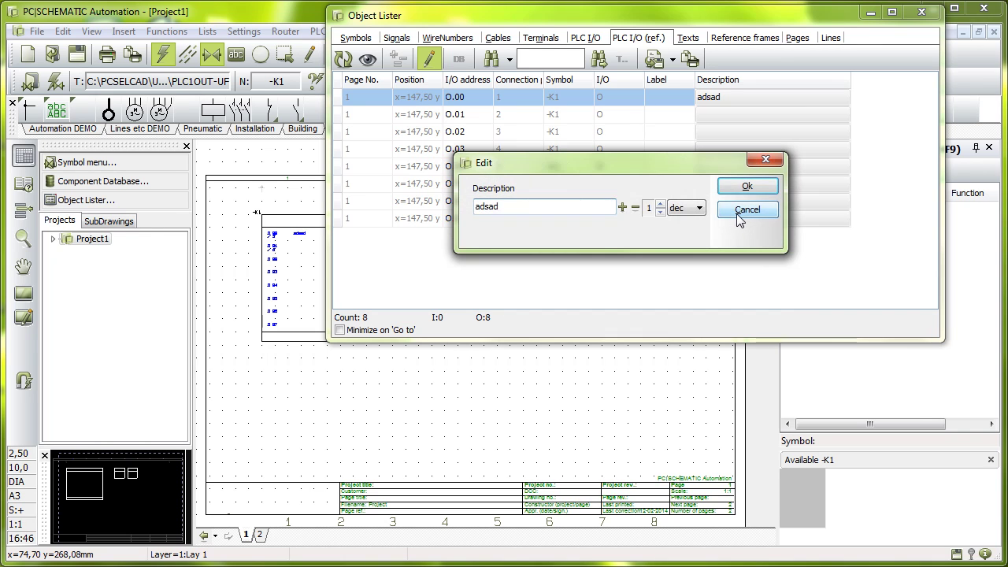
pyautogui.press('BackSpace')
pyautogui.press('BackSpace')
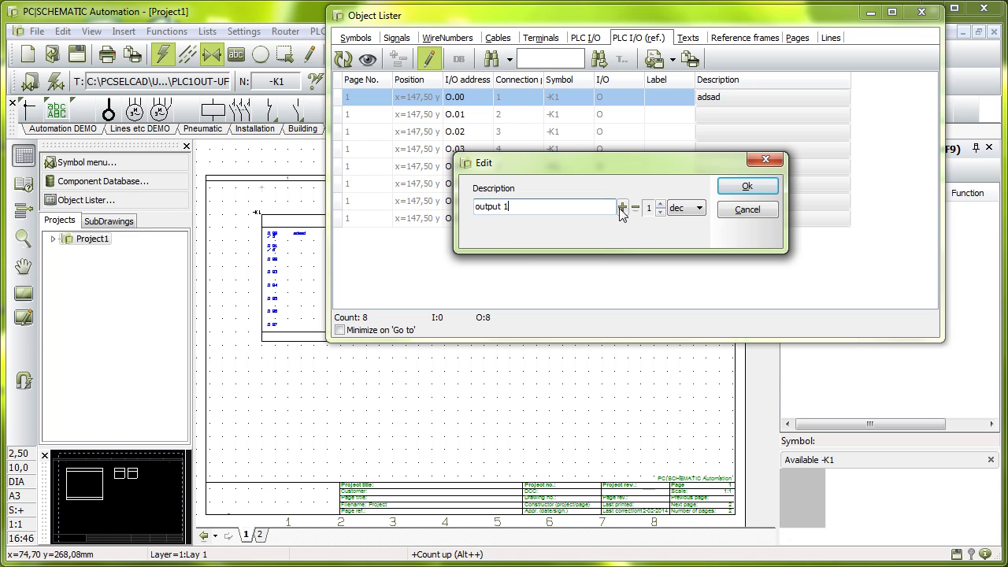
pyautogui.click(744, 187)
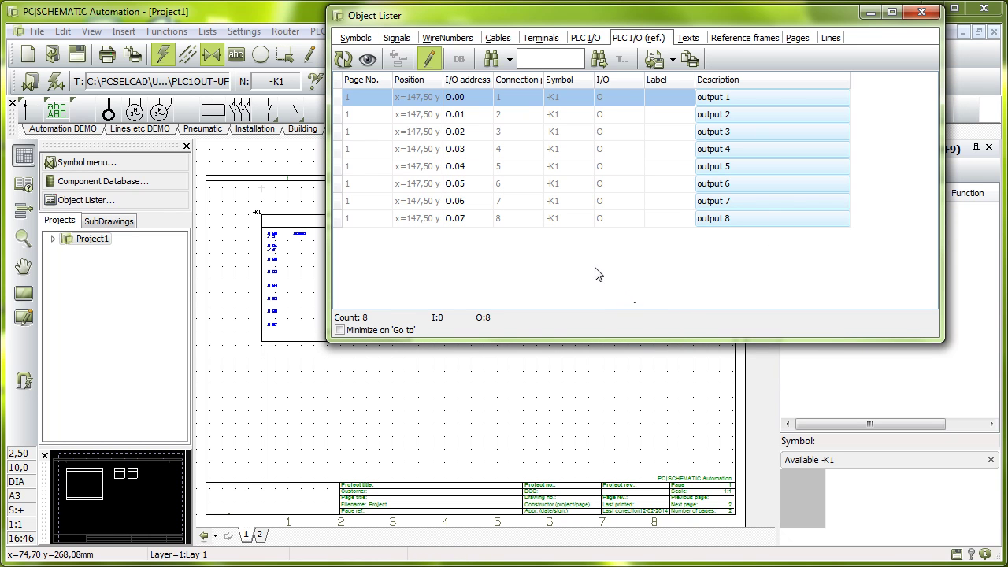
pyautogui.click(924, 13)
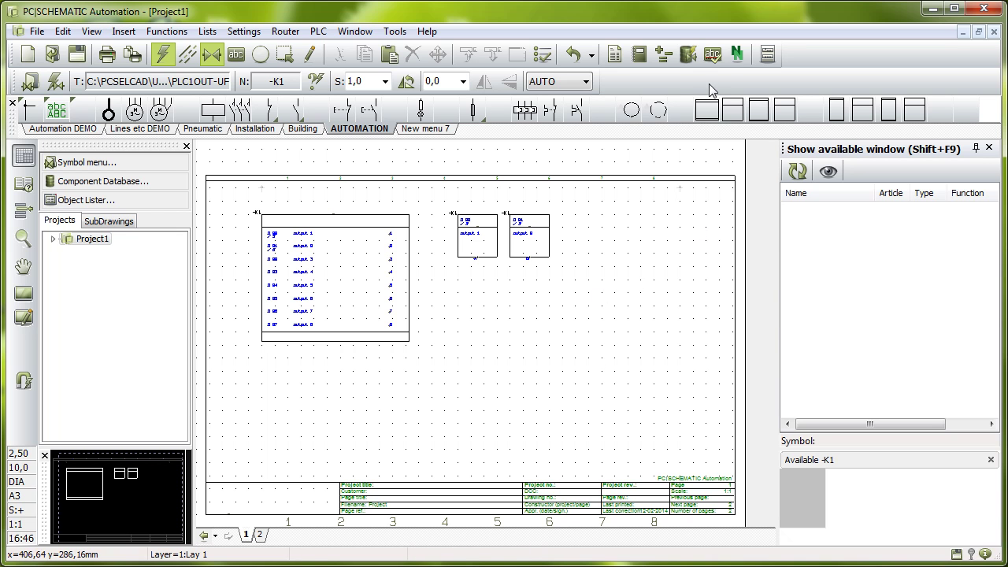
# Add a third single-output -K1 symbol for O.02 'output 3', lined up with the other two
pyautogui.click(734, 114)
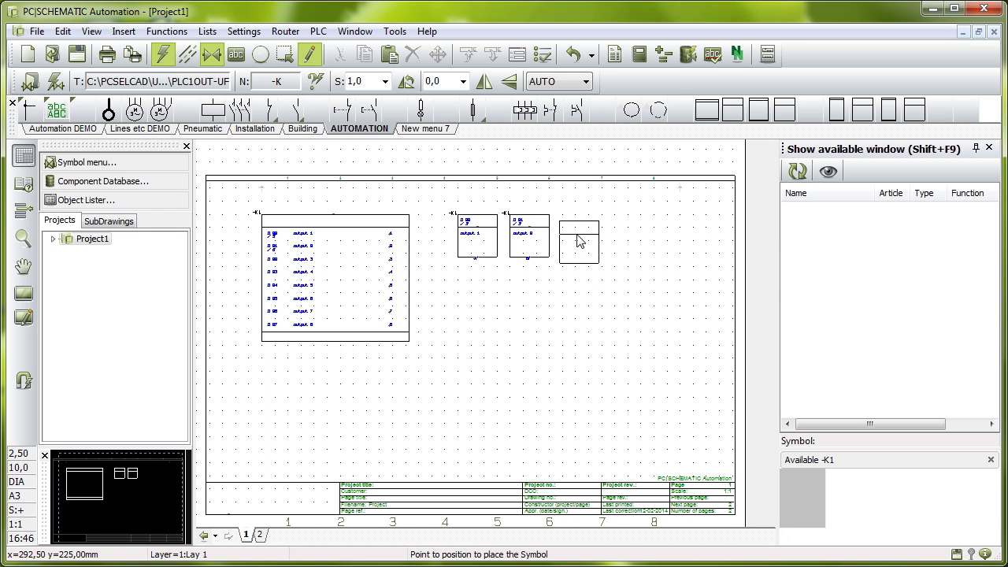
pyautogui.click(583, 232)
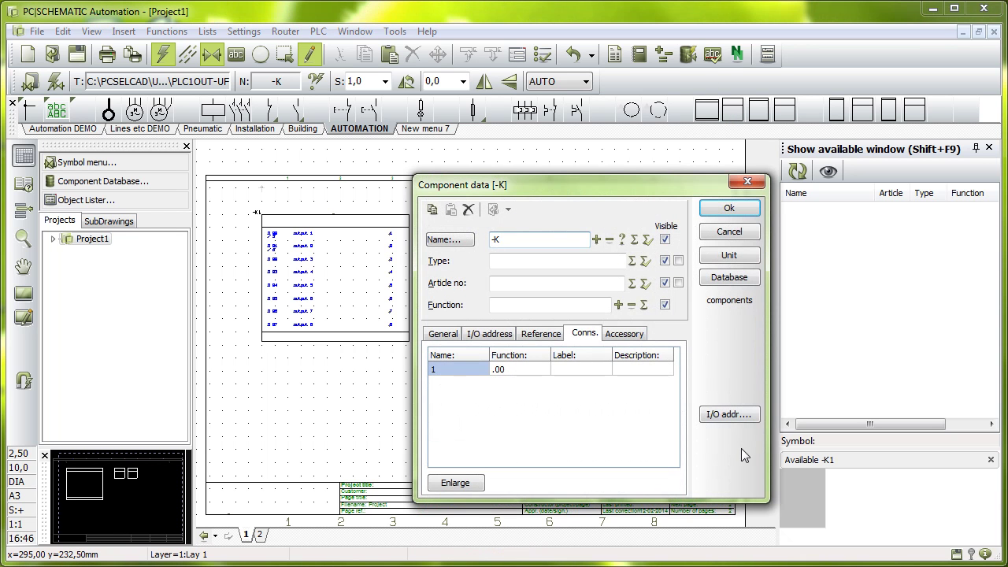
pyautogui.click(711, 418)
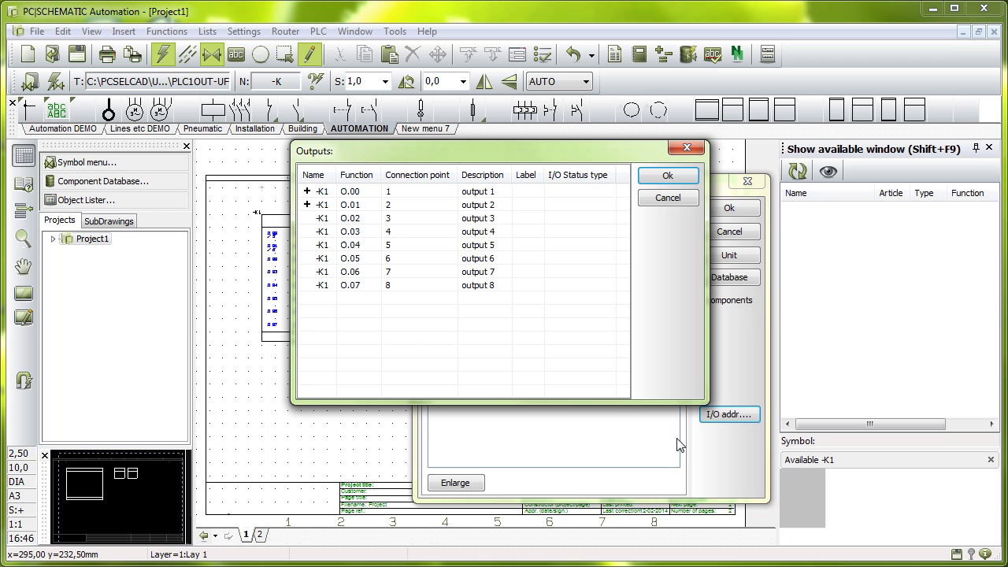
pyautogui.click(359, 219)
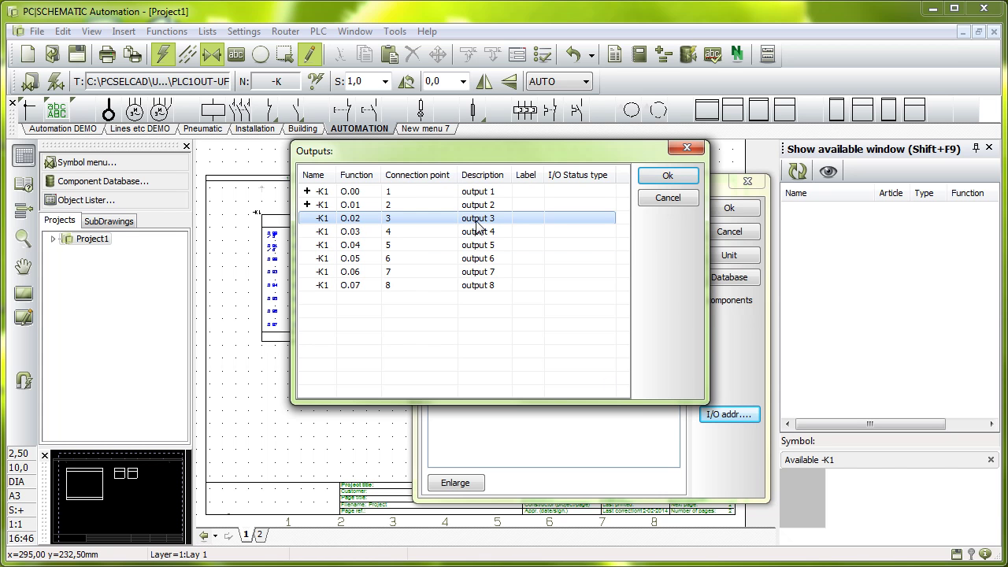
pyautogui.doubleClick(321, 224)
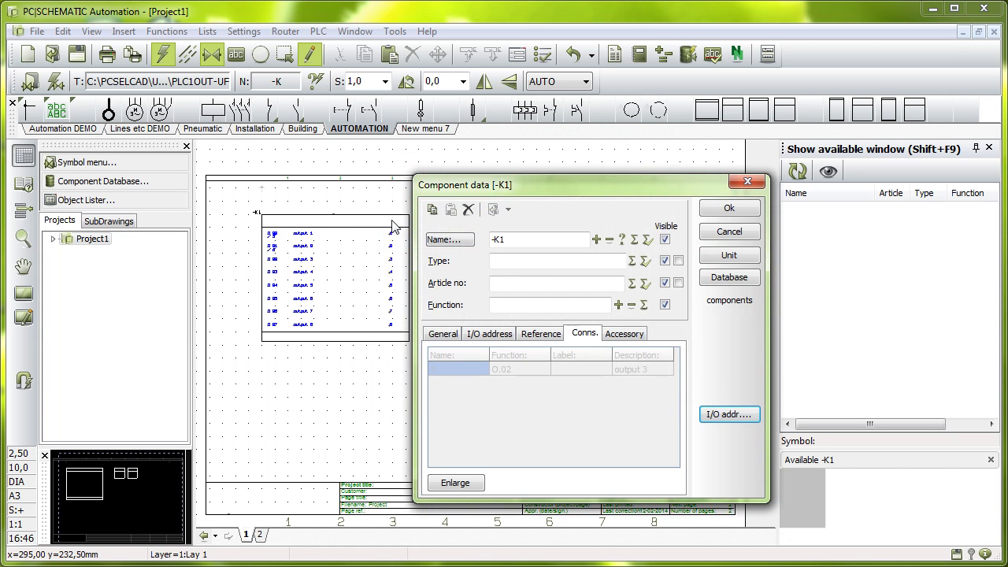
pyautogui.click(722, 210)
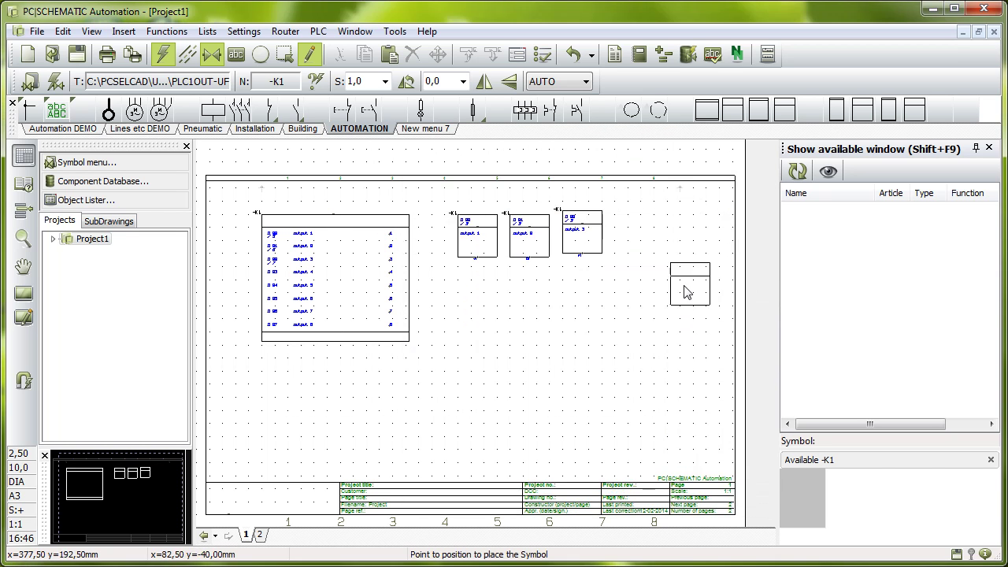
pyautogui.click(593, 248)
pyautogui.click(593, 251)
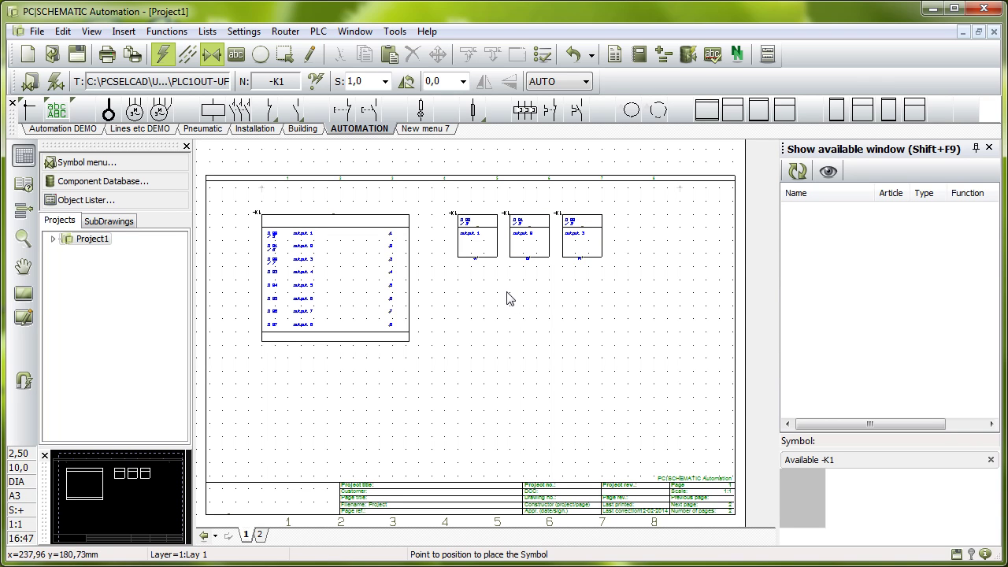
# Place lamps -P1, -P2 and -P3 under the three outputs, giving -P1 type asas1212
pyautogui.click(420, 110)
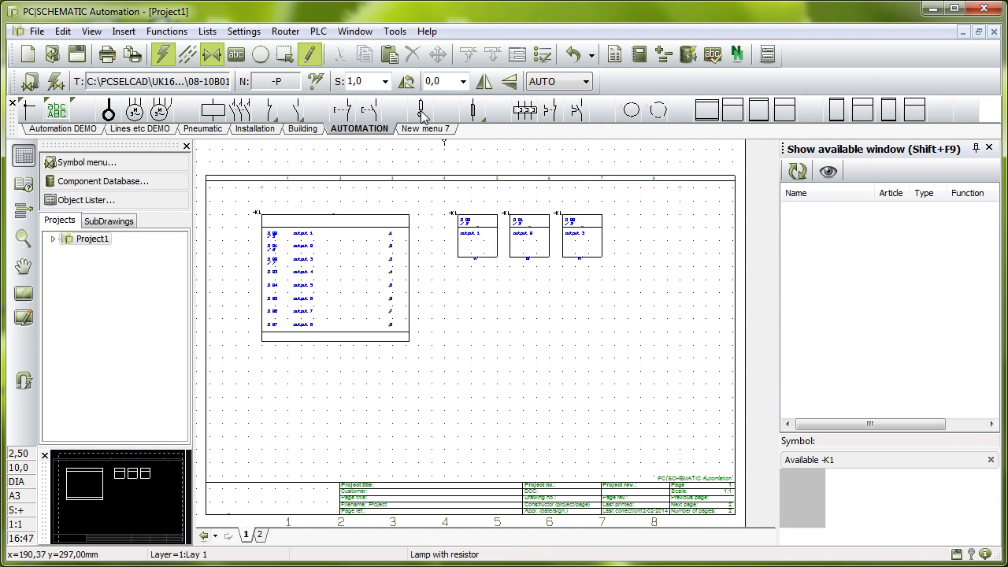
pyautogui.click(477, 392)
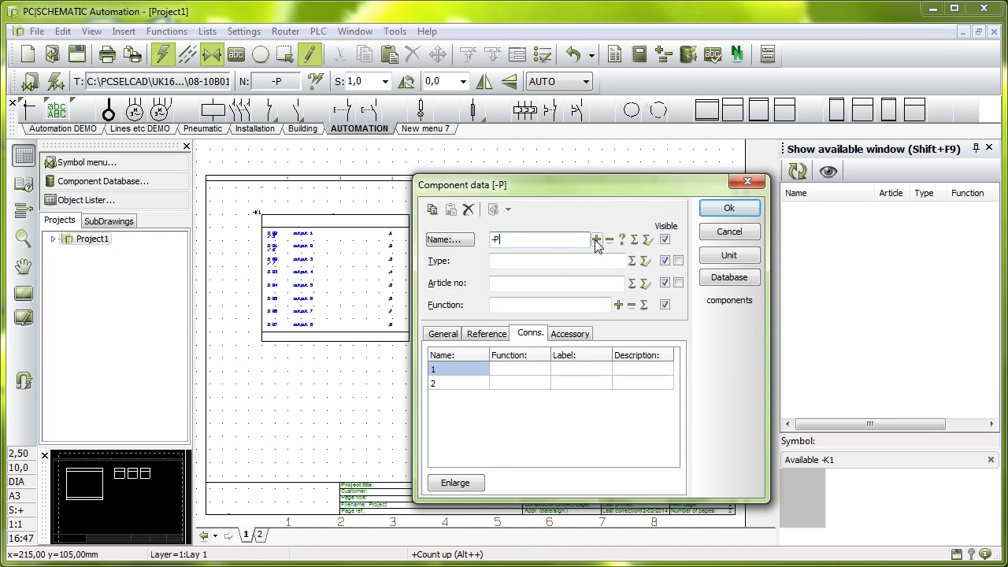
pyautogui.click(597, 238)
pyautogui.click(509, 264)
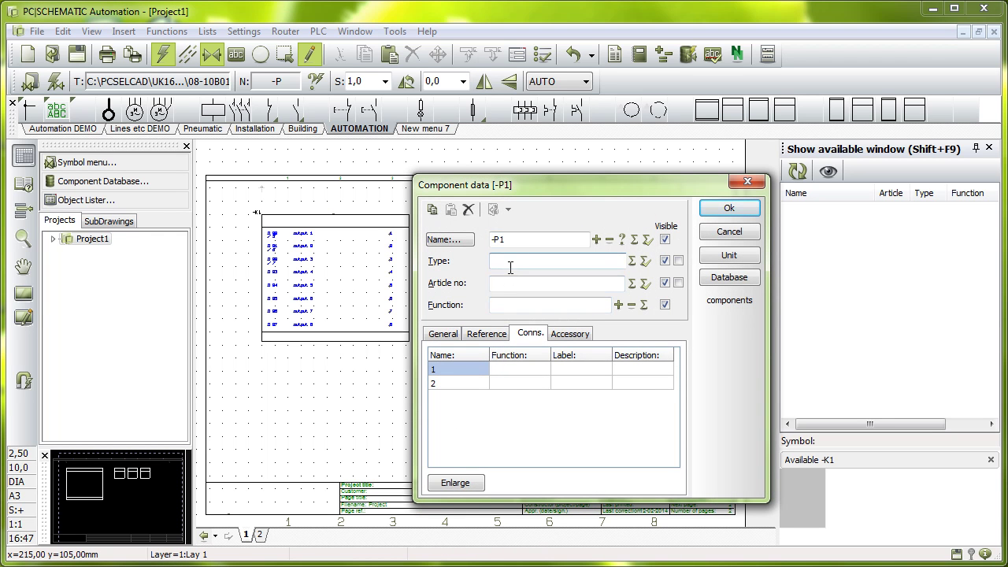
pyautogui.write('asas')
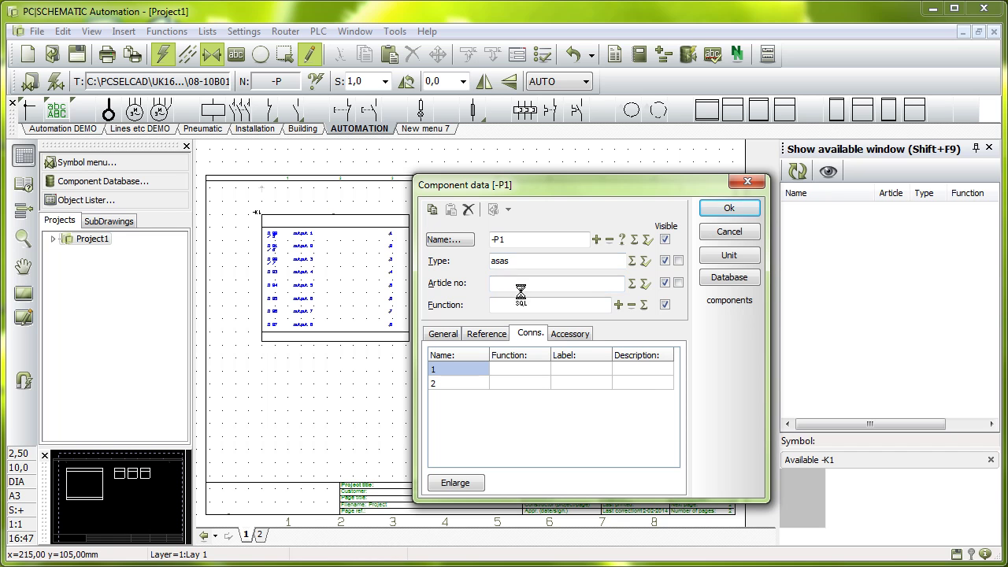
pyautogui.write('1212')
pyautogui.click(729, 209)
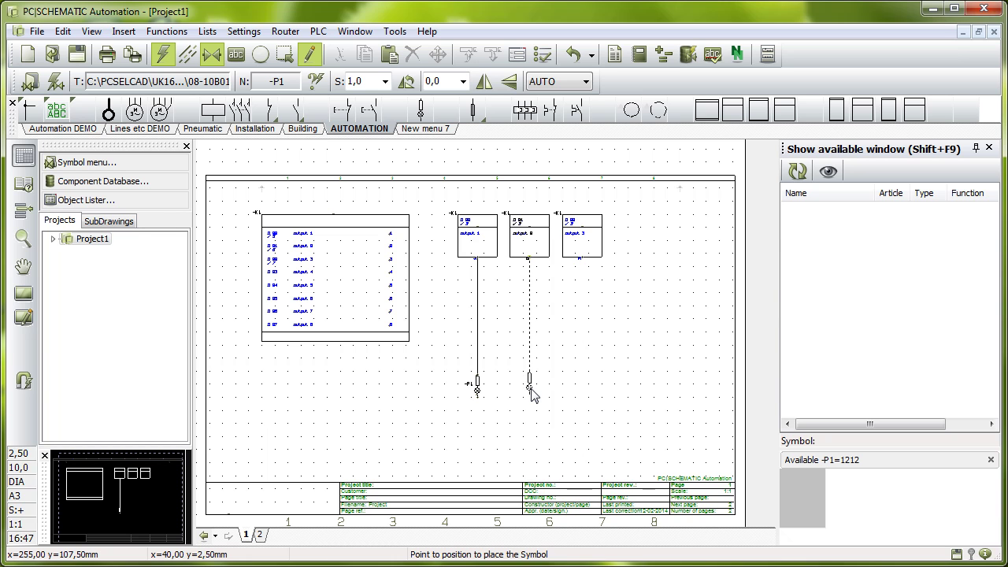
pyautogui.click(533, 396)
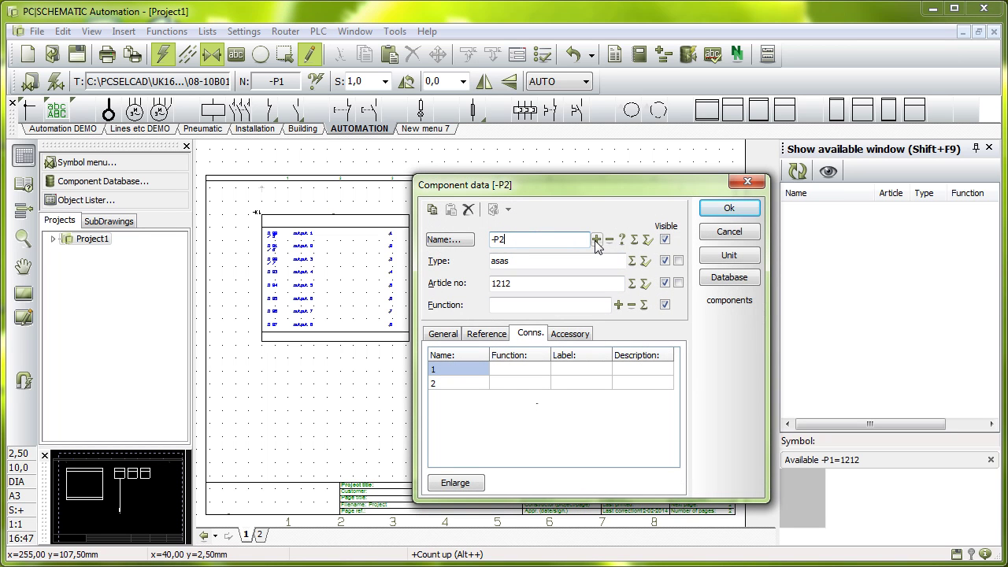
pyautogui.click(728, 208)
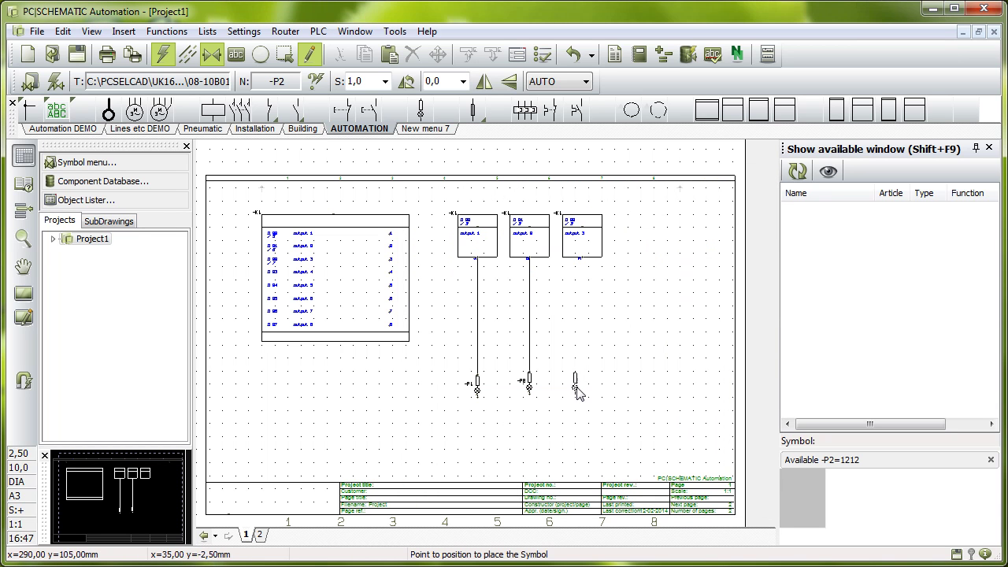
pyautogui.click(582, 385)
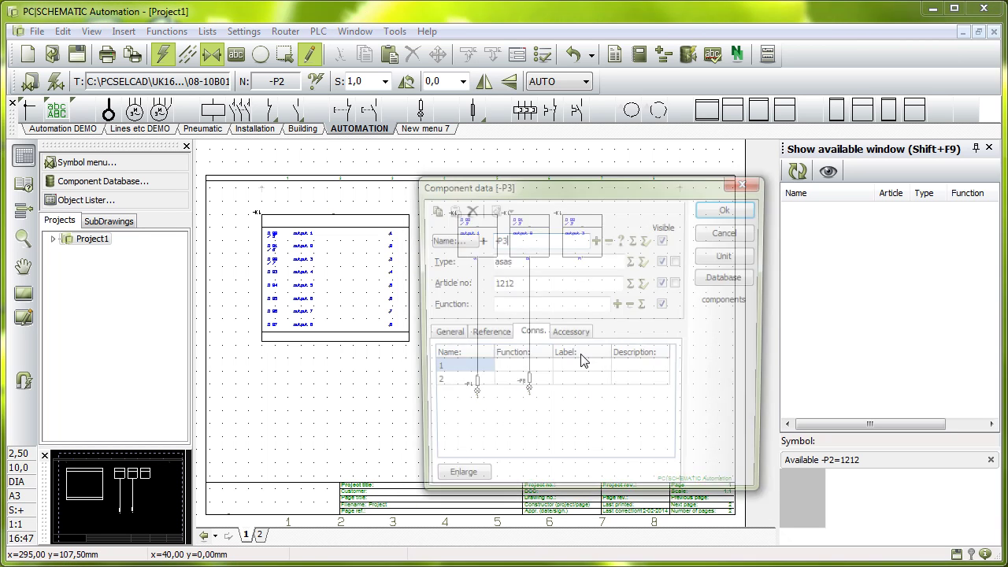
pyautogui.click(752, 208)
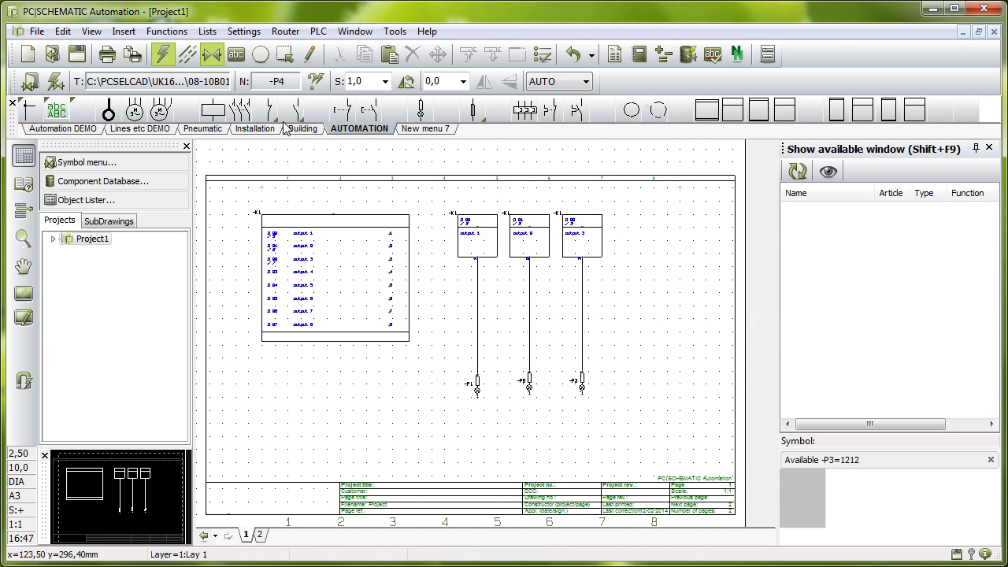
# Insert terminals -X1:1, -X1:2 and -X1:3 on the three lamp wires
pyautogui.click(479, 321)
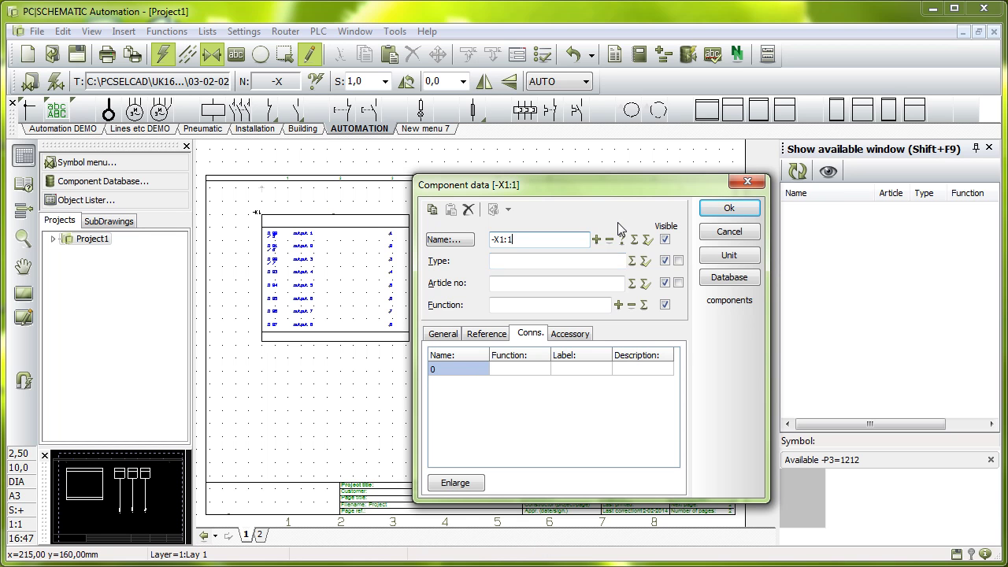
pyautogui.click(731, 207)
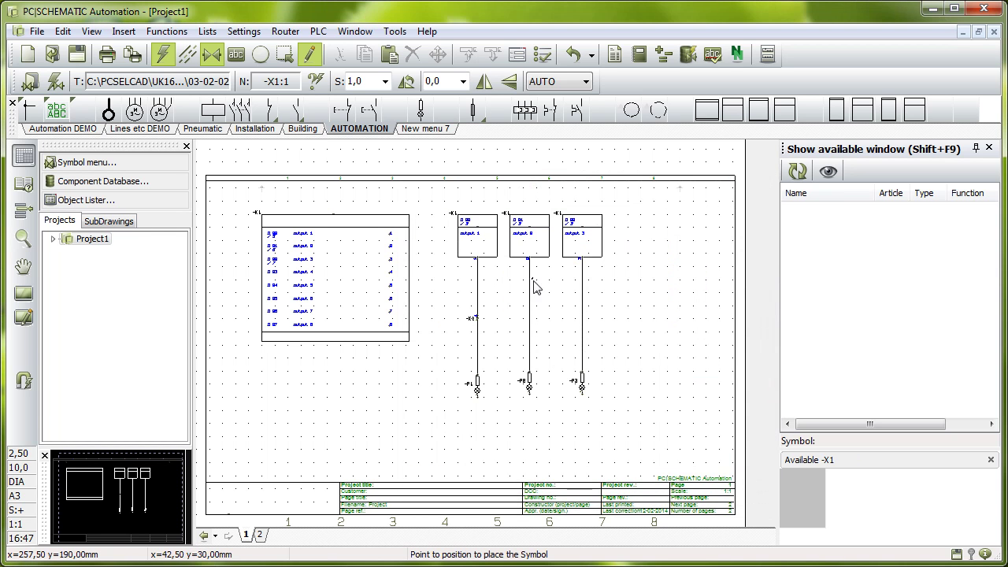
pyautogui.click(531, 319)
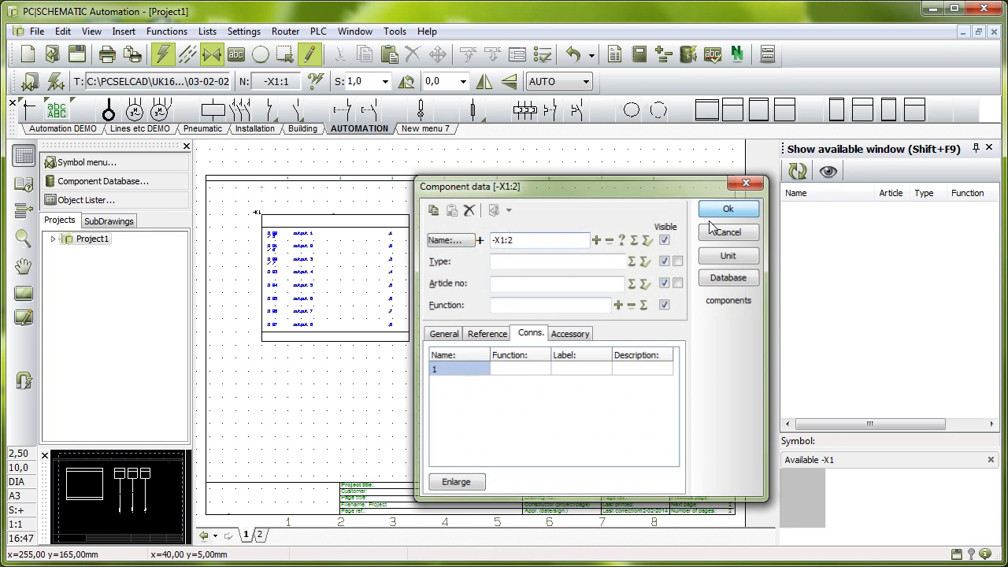
pyautogui.click(725, 210)
pyautogui.click(584, 316)
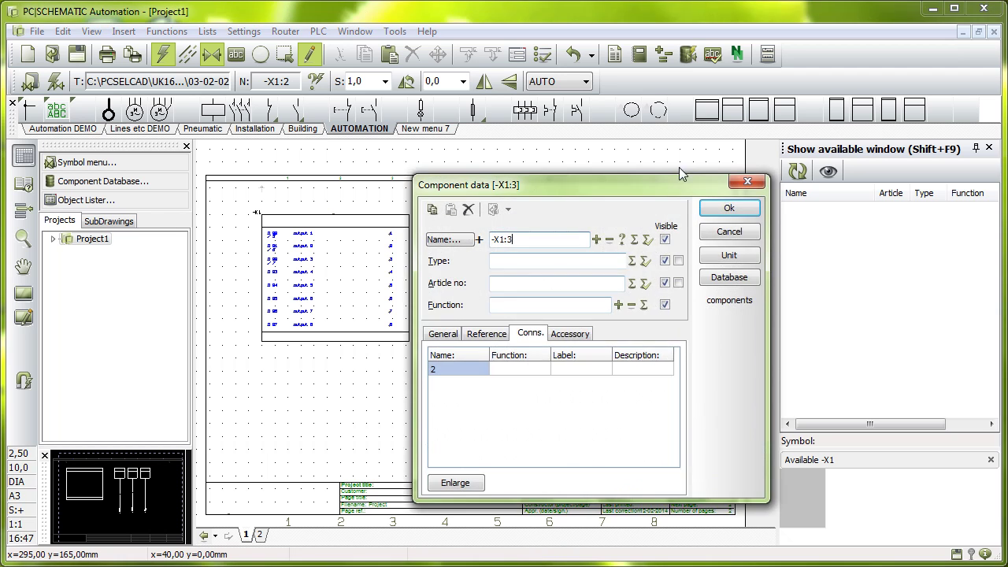
pyautogui.click(748, 209)
pyautogui.press('Escape')
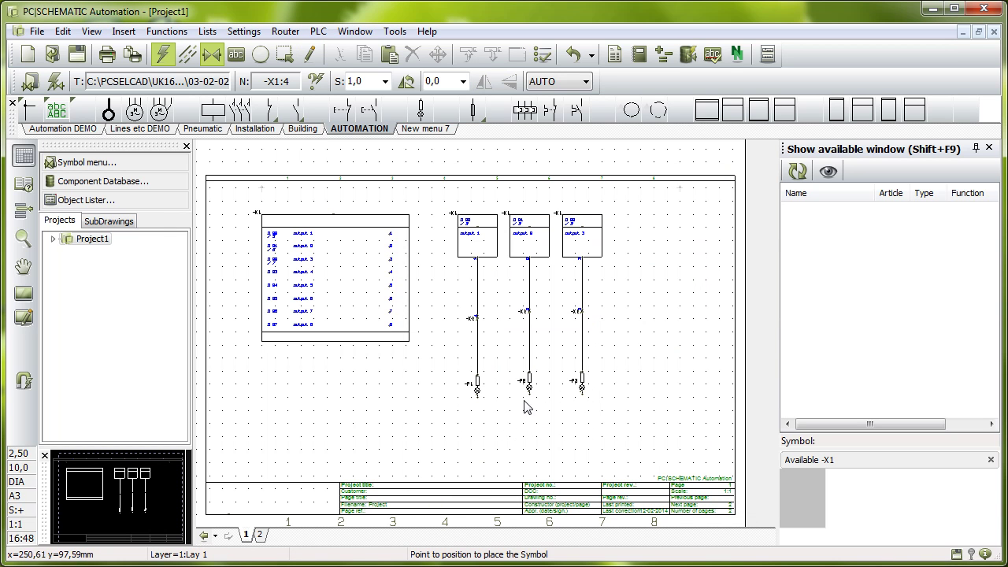
# Align the three -X1 terminals to the left one and move them higher up the wires
pyautogui.scroll(2, 479, 330)
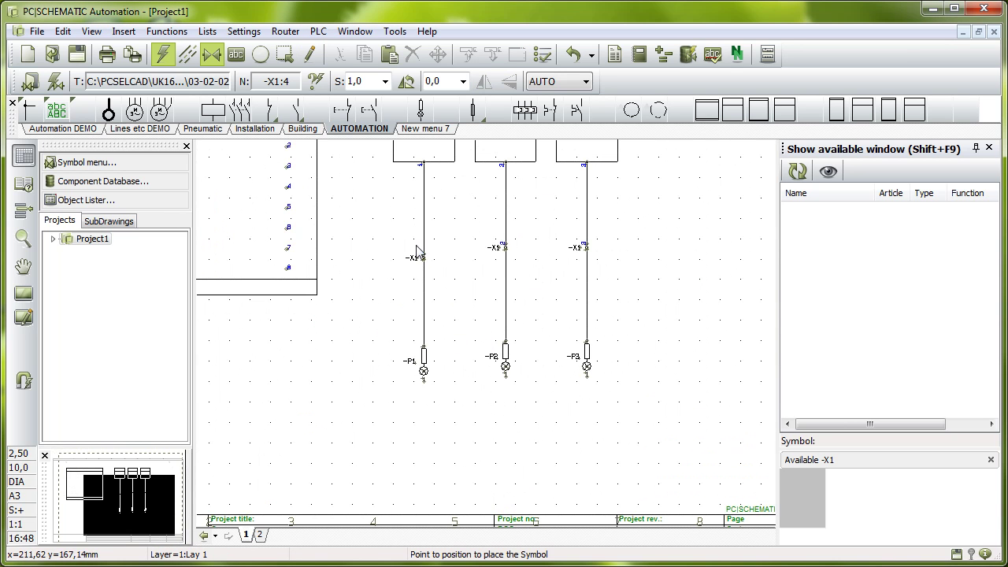
pyautogui.moveTo(359, 220); pyautogui.dragTo(715, 295)
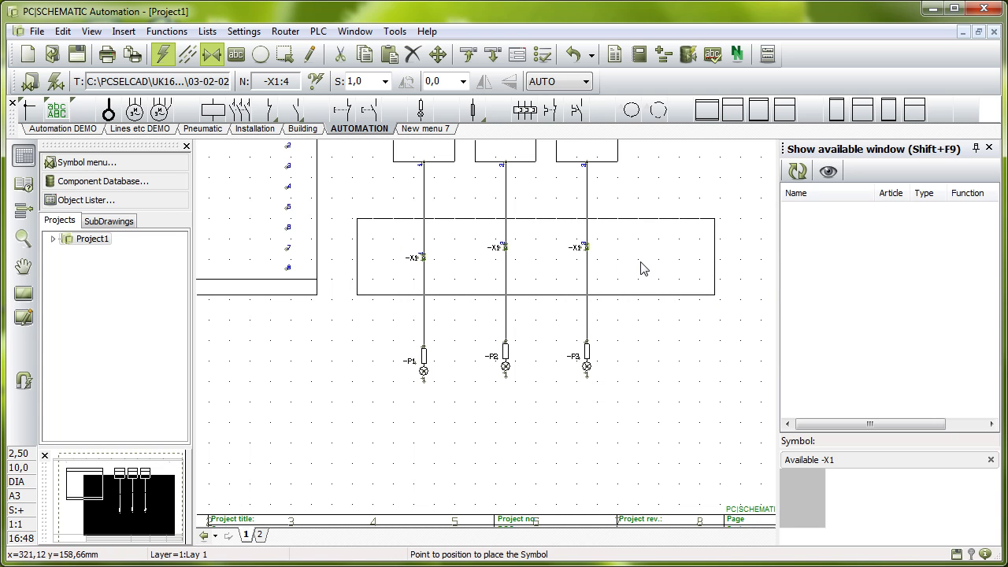
pyautogui.rightClick(641, 263)
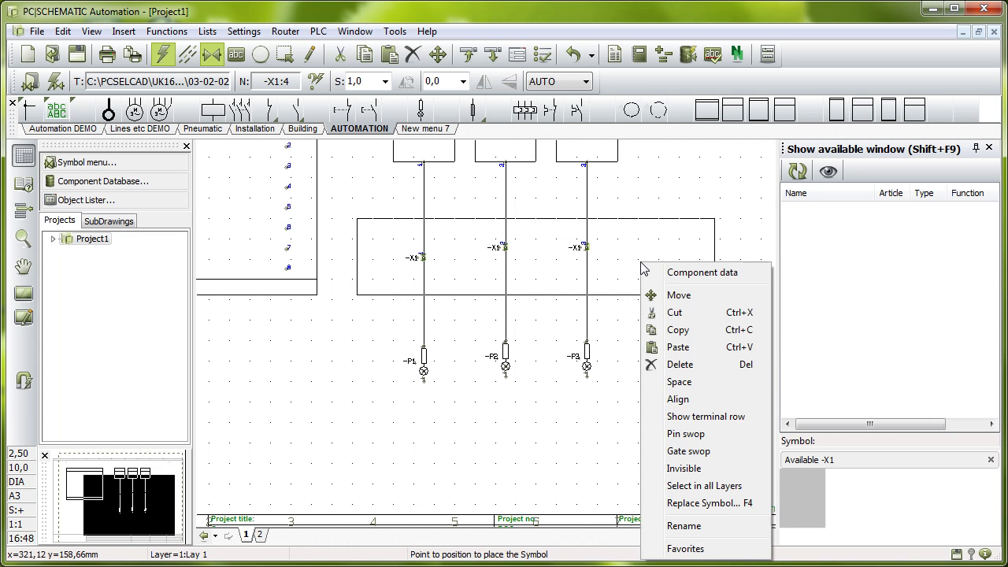
pyautogui.click(679, 400)
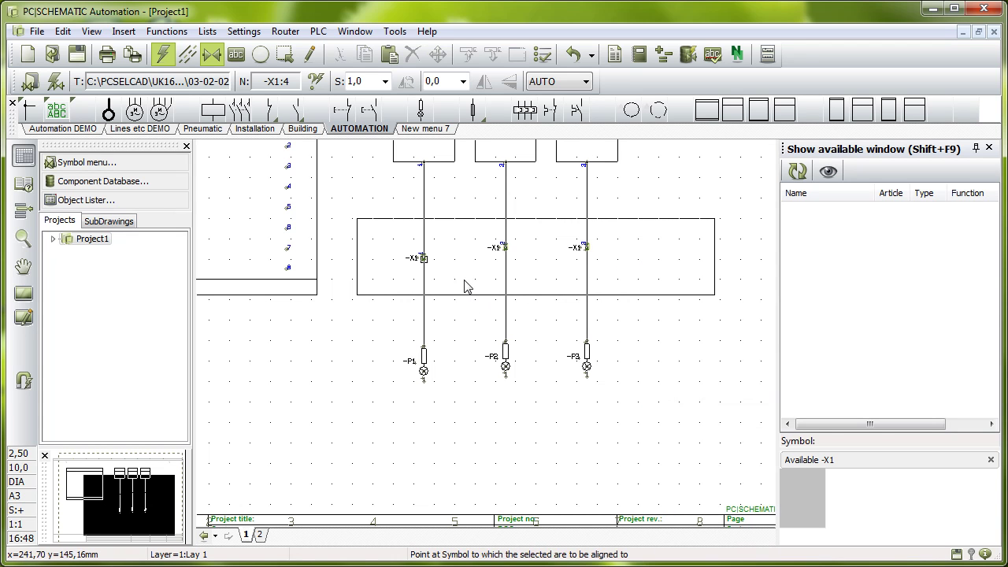
pyautogui.click(423, 259)
pyautogui.click(625, 261)
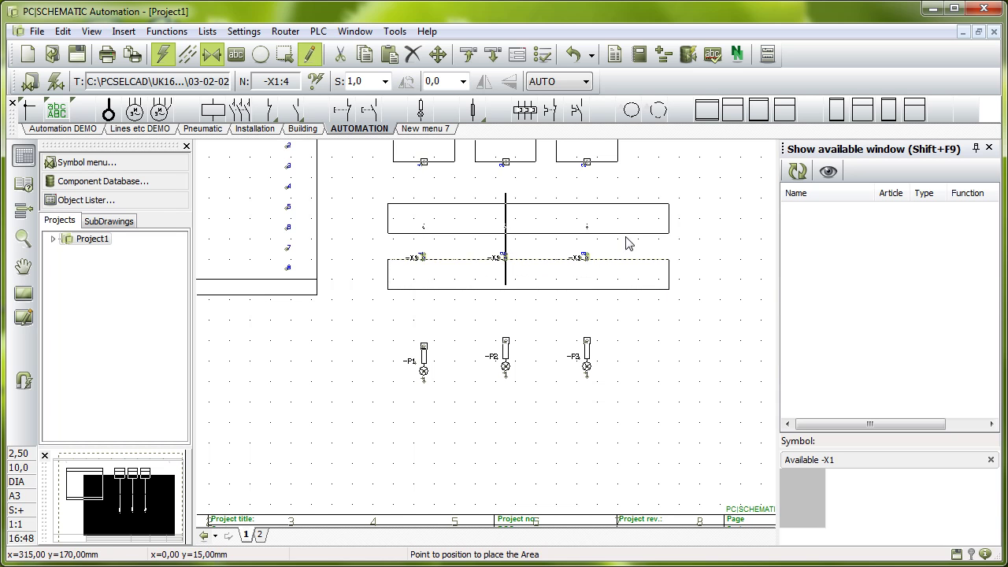
pyautogui.click(628, 245)
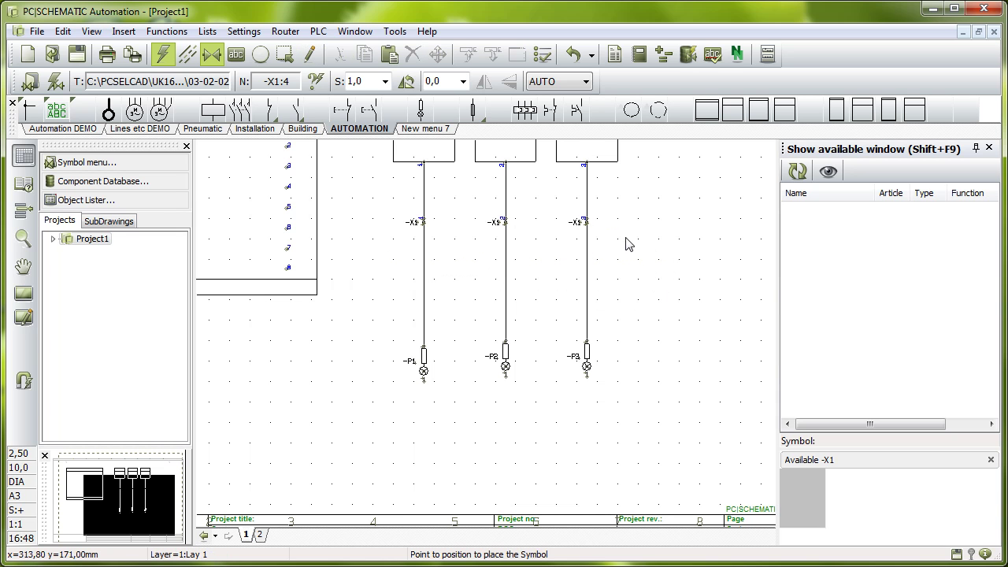
# Move lamps -P1 to -P3 lower down and align -P2 and -P3 to -P1
pyautogui.click(679, 441)
pyautogui.click(641, 389)
pyautogui.click(641, 425)
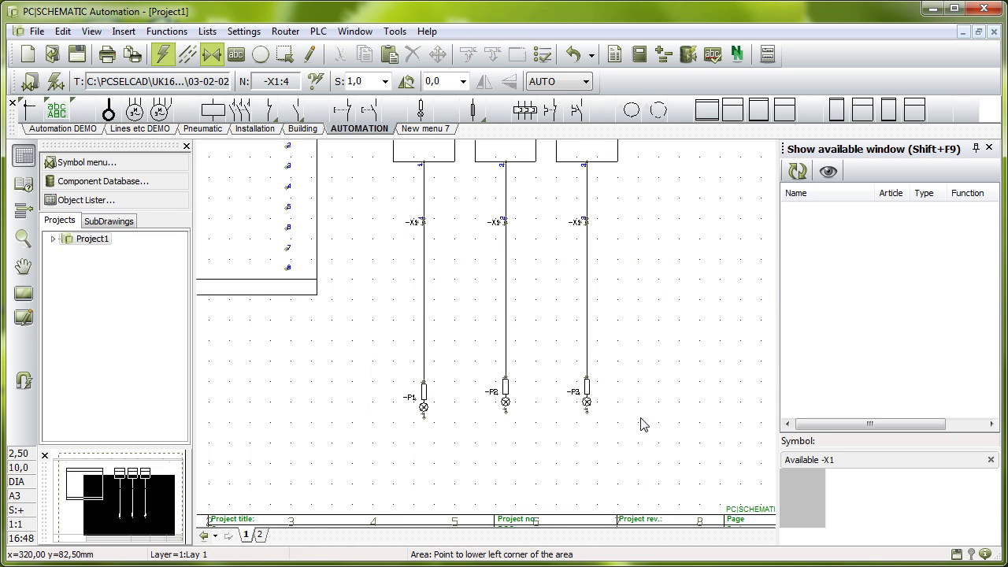
pyautogui.press('Escape')
pyautogui.click(675, 441)
pyautogui.rightClick(650, 401)
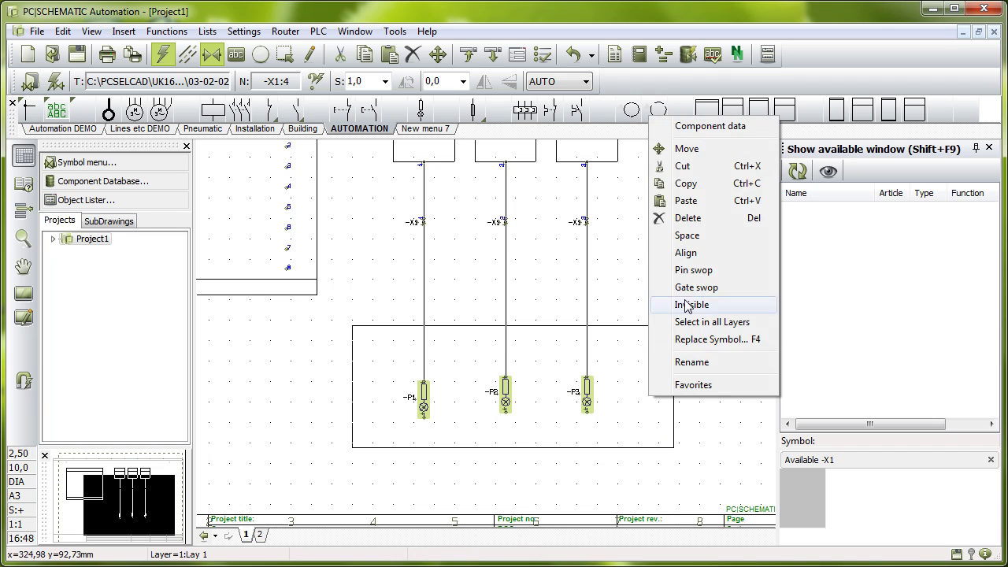
pyautogui.click(653, 252)
pyautogui.click(422, 405)
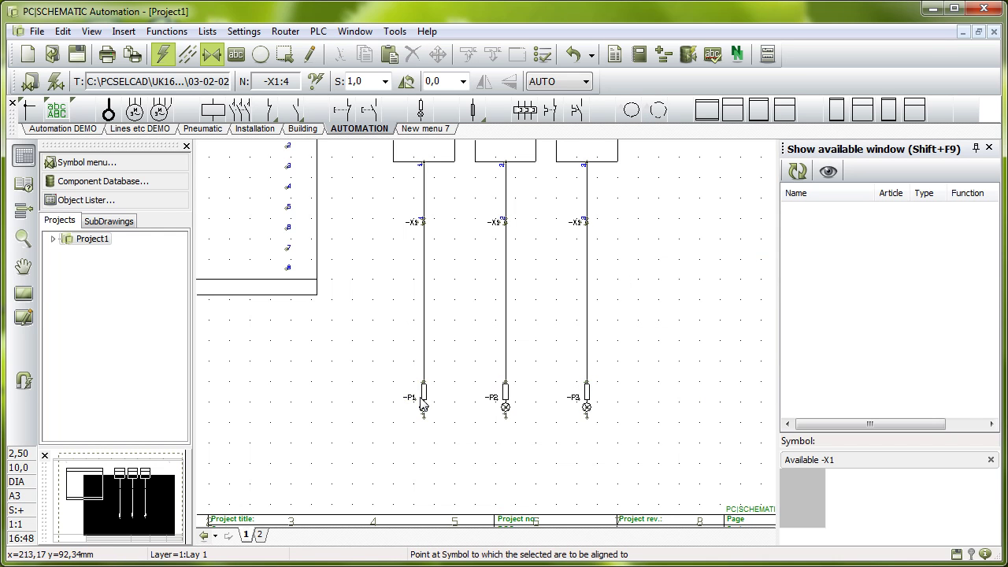
# Update the PLC List on page 2 from the schematic
pyautogui.click(260, 534)
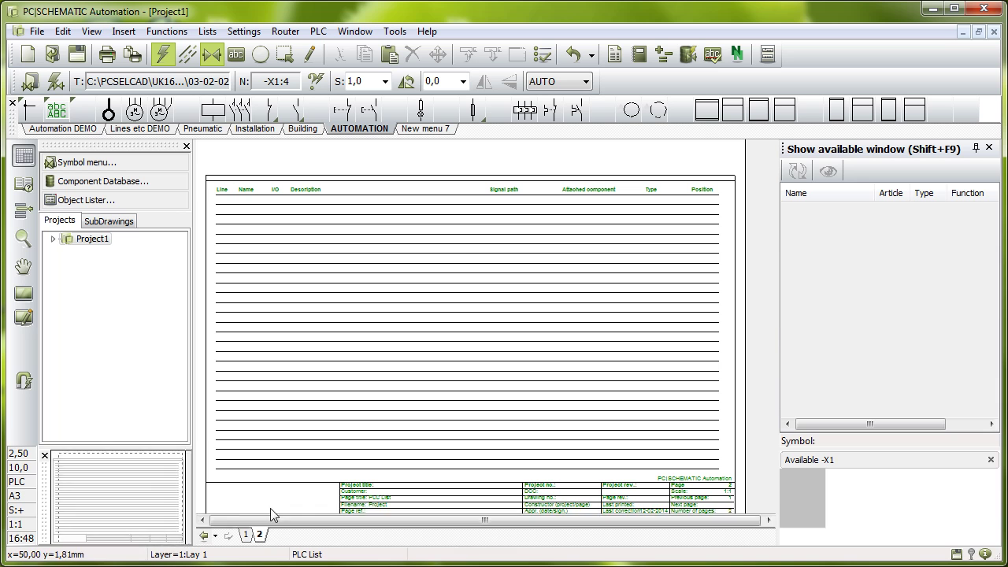
pyautogui.rightClick(434, 262)
pyautogui.click(491, 434)
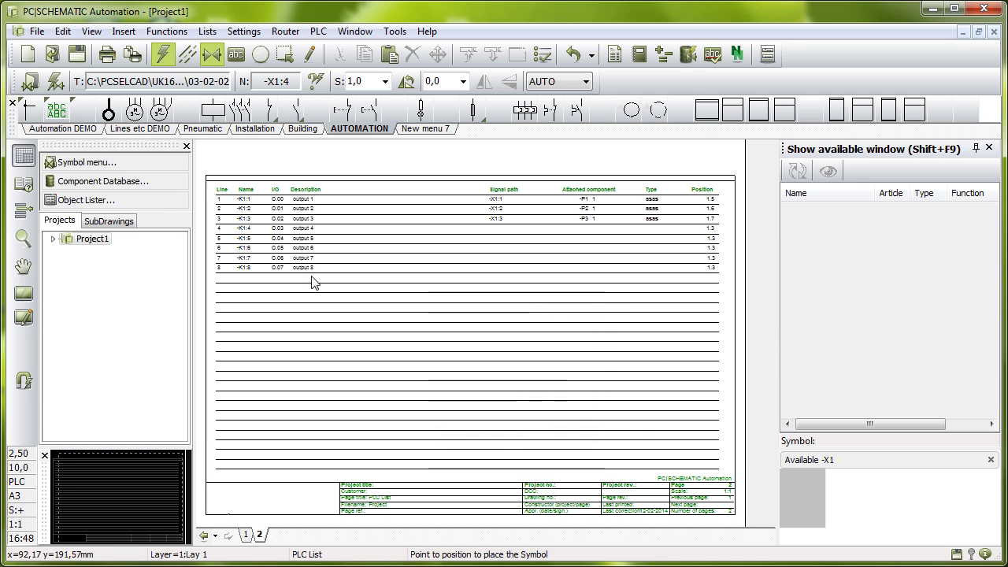
# Bring the Signal path and Attached component columns into view, showing -X1:1 to -X1:3 with lamps -P1 to -P3
pyautogui.scroll(2, 344, 245)
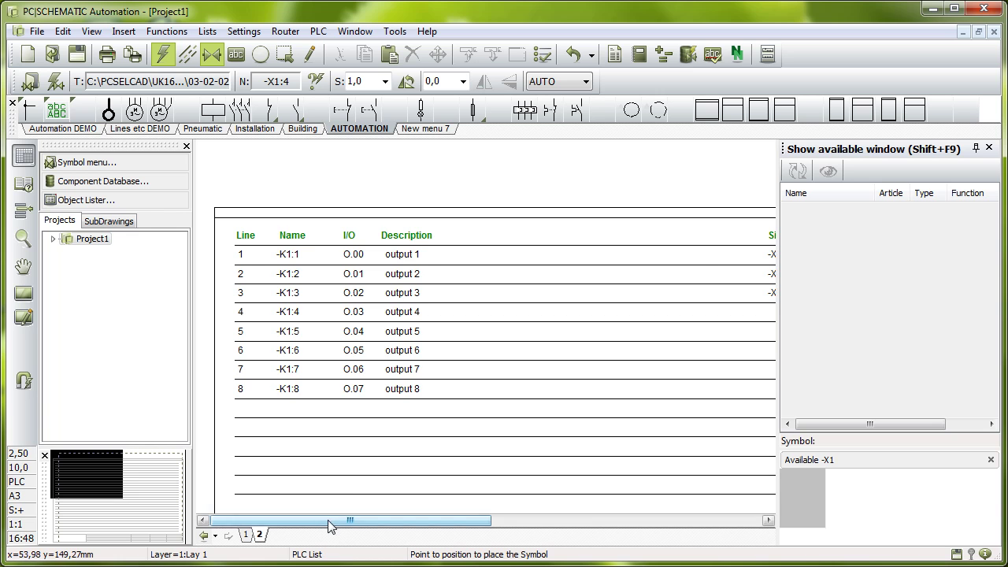
pyautogui.moveTo(328, 520); pyautogui.dragTo(540, 520)
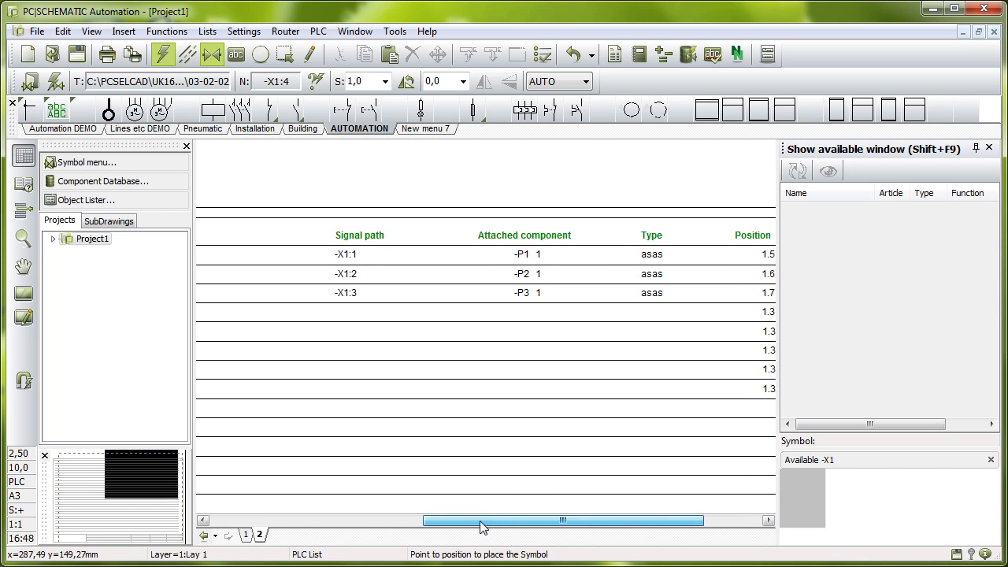
pyautogui.moveTo(483, 527); pyautogui.dragTo(544, 473)
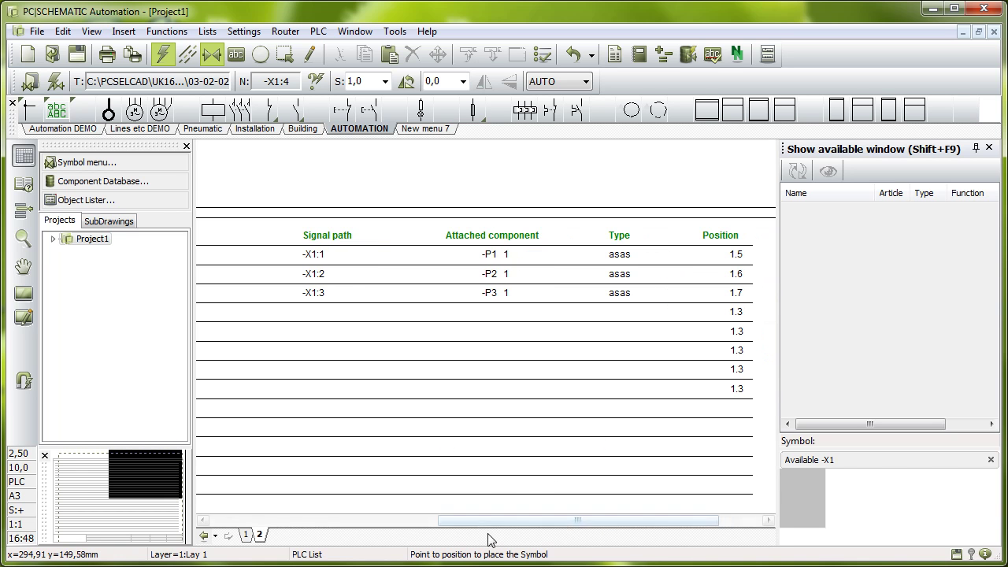
pyautogui.moveTo(490, 526); pyautogui.dragTo(441, 524)
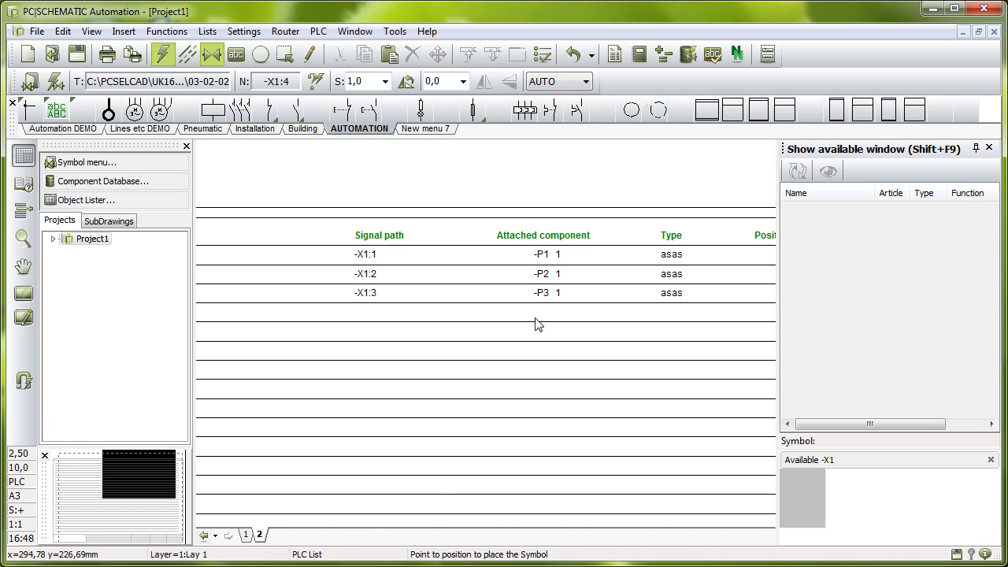
# Place a non-locking push-button switch named -S1 on the first wire of page 1
pyautogui.click(247, 535)
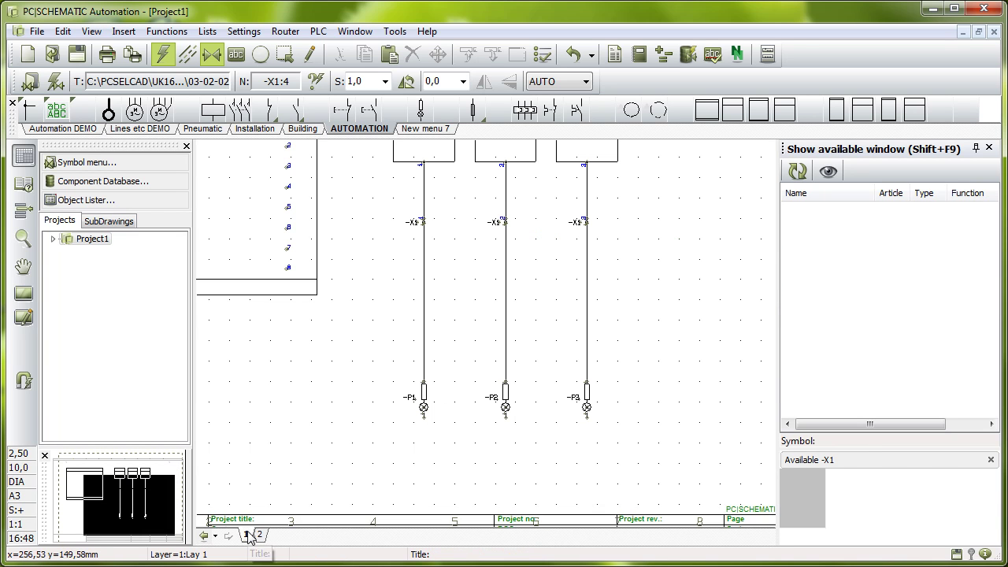
pyautogui.click(368, 111)
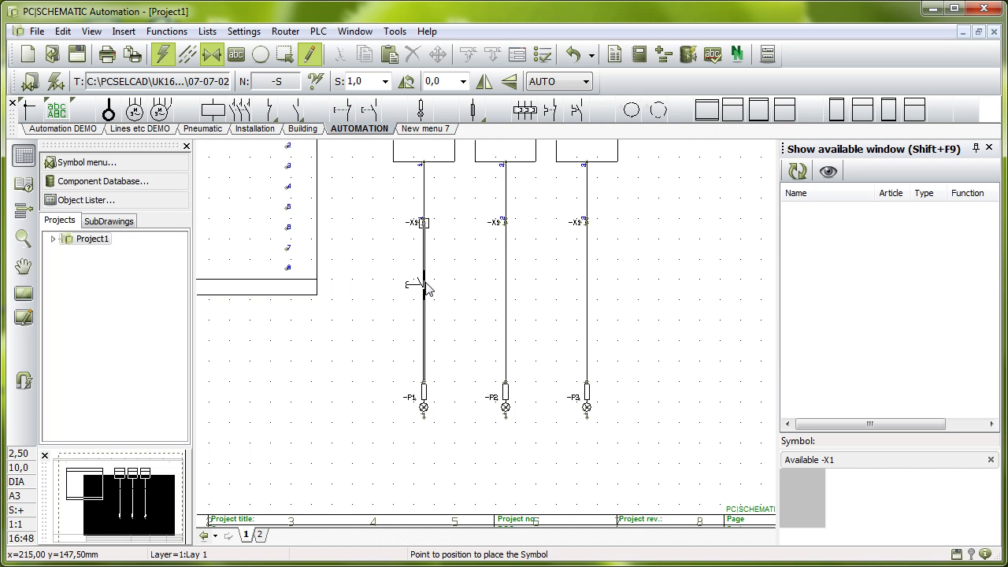
pyautogui.click(424, 285)
pyautogui.write('1')
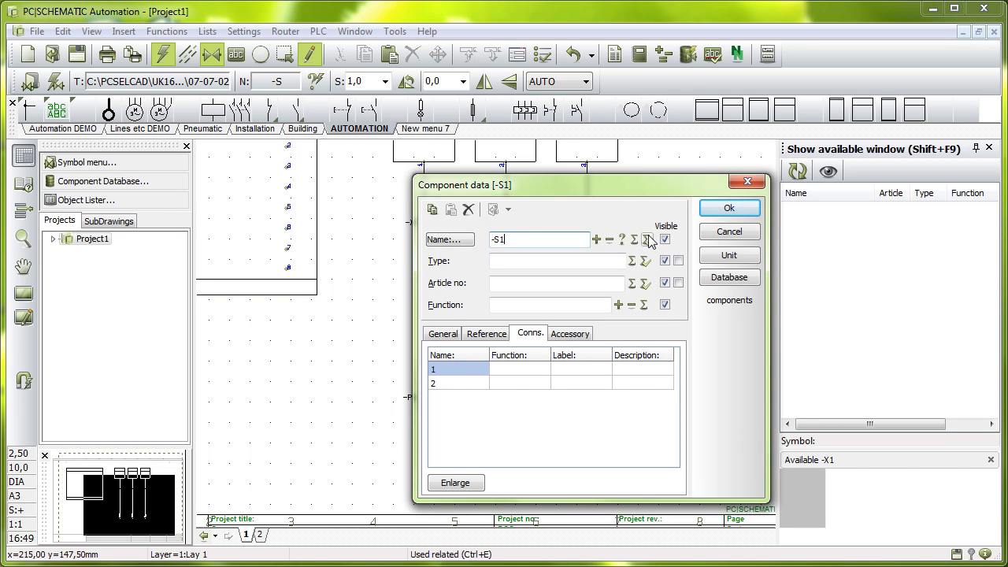
pyautogui.click(728, 209)
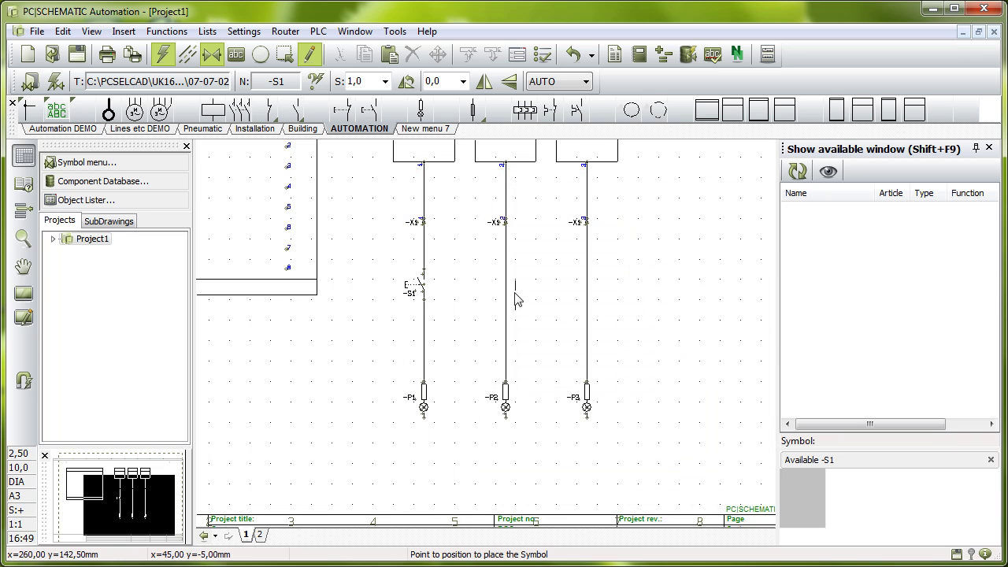
# Update the PLC List so the first signal path reads -X1:1,-S1:1,-S1:2, and fit the page in view
pyautogui.click(259, 534)
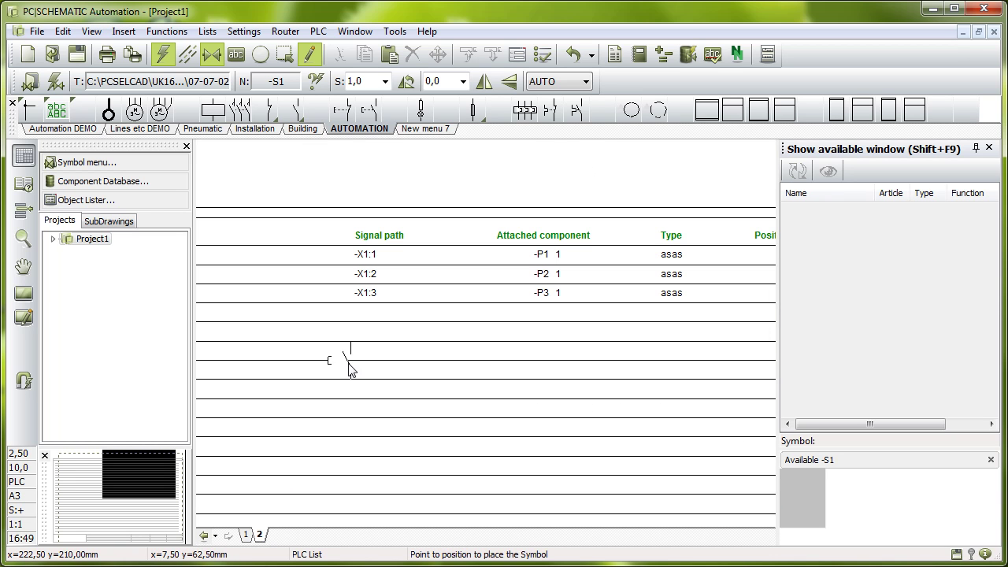
pyautogui.rightClick(345, 385)
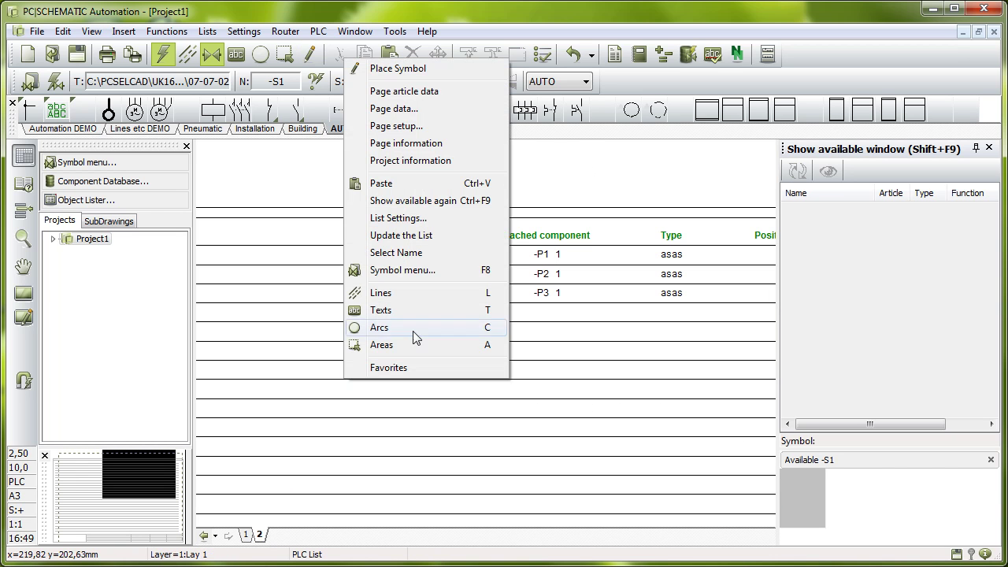
pyautogui.click(452, 241)
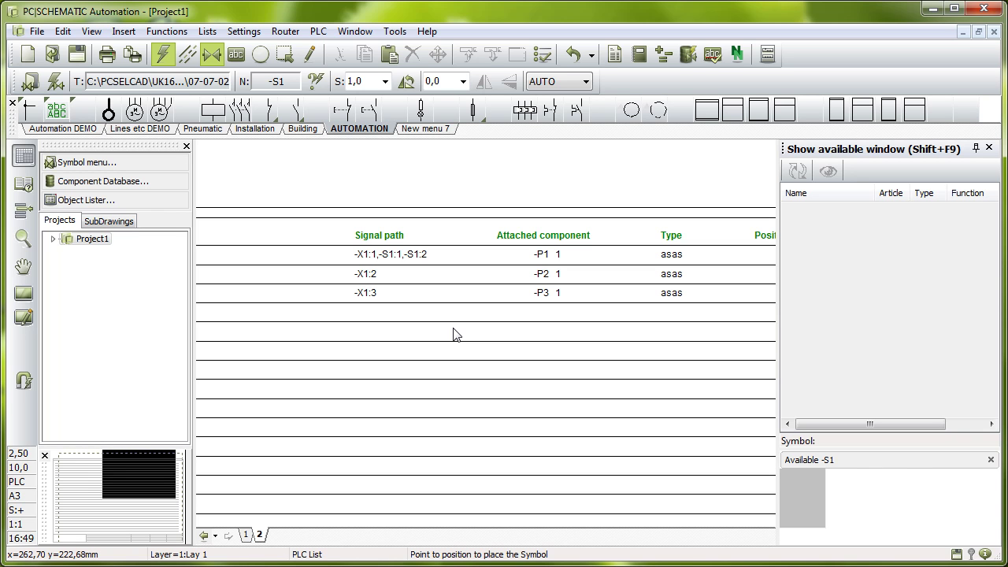
pyautogui.press('z')
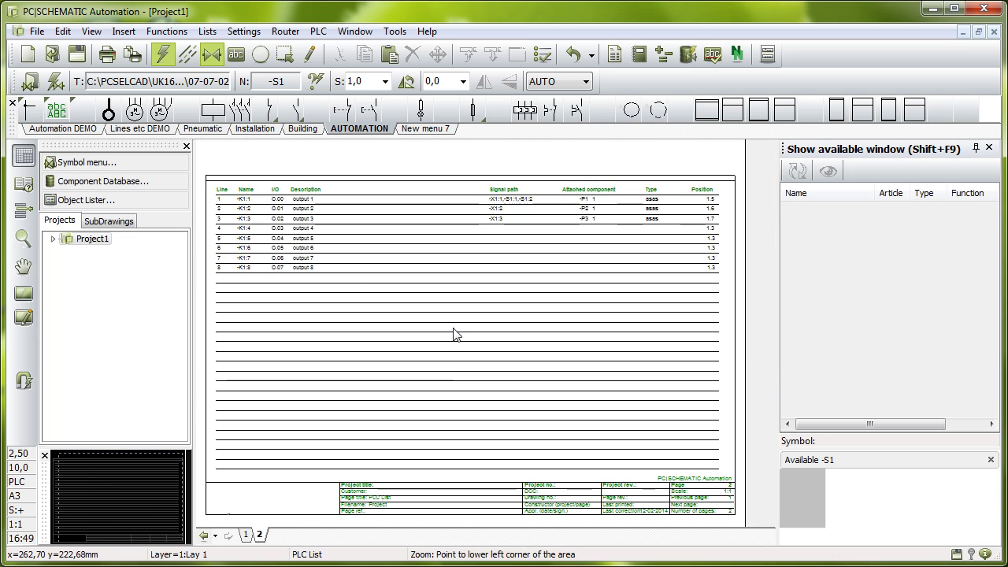
pyautogui.press('Escape')
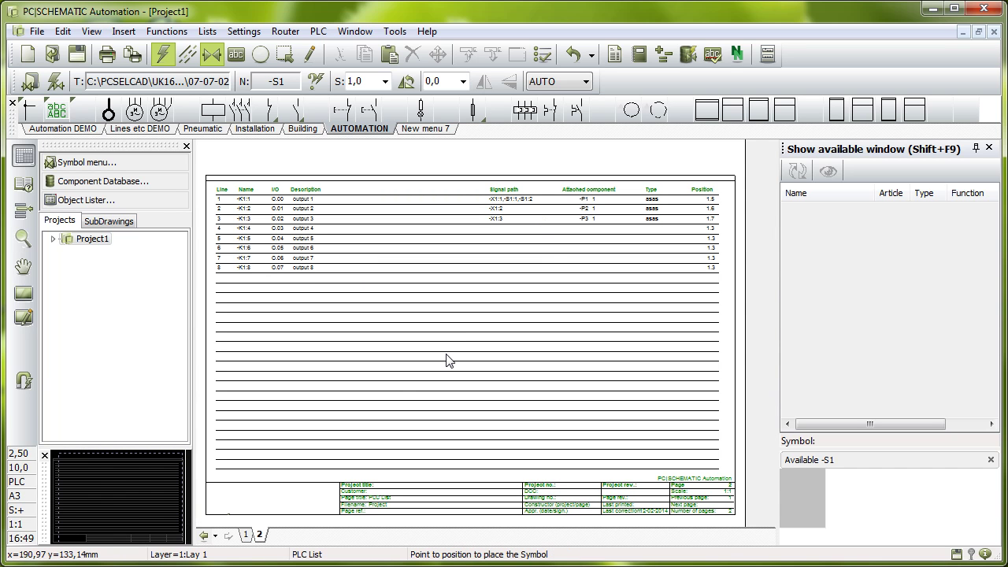
# Show all of schematic page 1, with push-button -S1 above lamp -P1
pyautogui.click(245, 534)
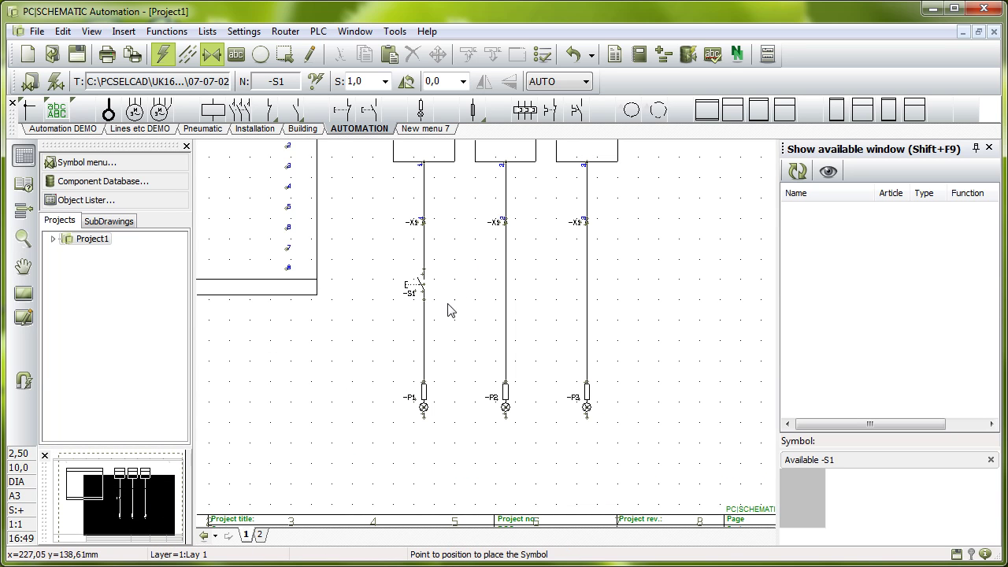
pyautogui.press('z')
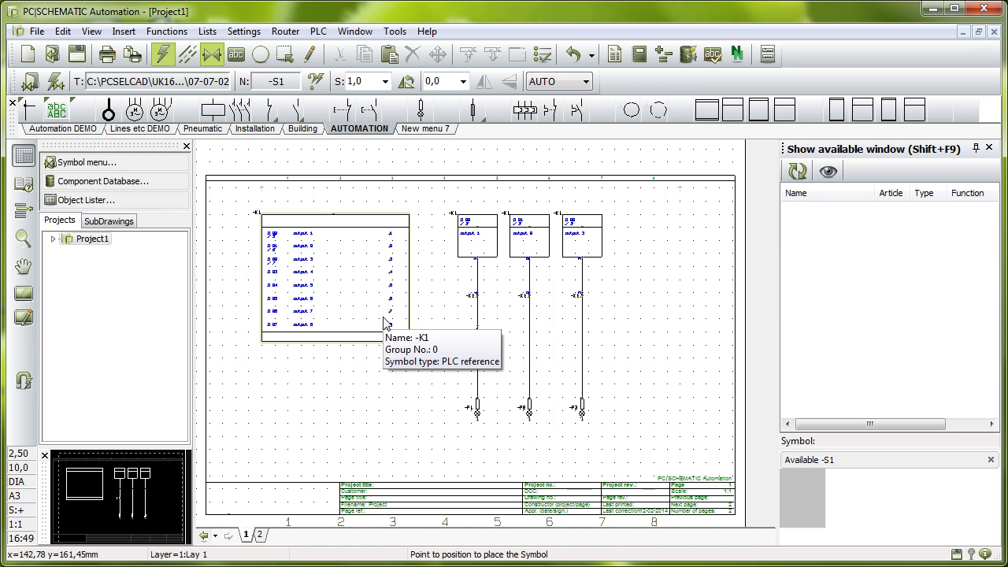
pyautogui.click(475, 334)
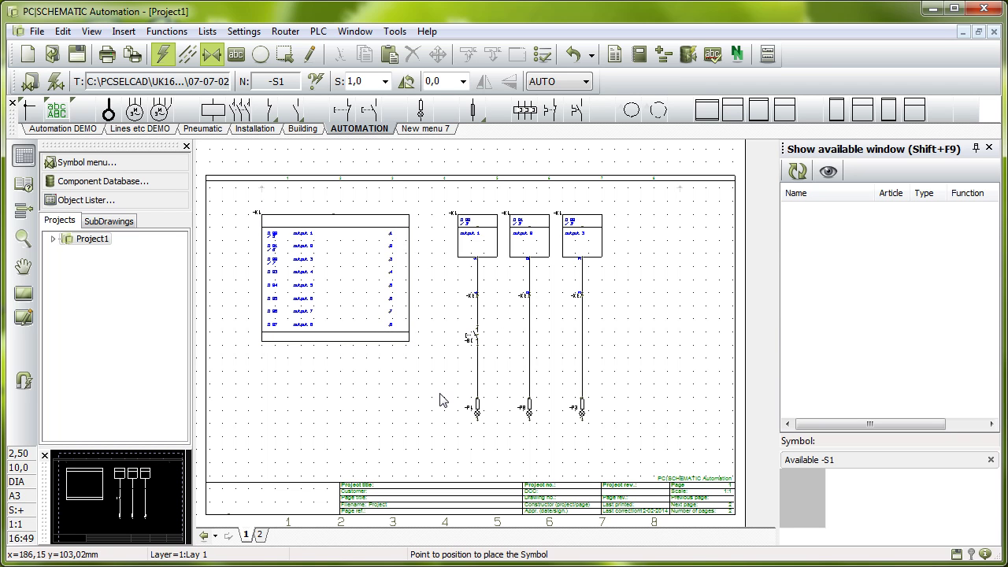